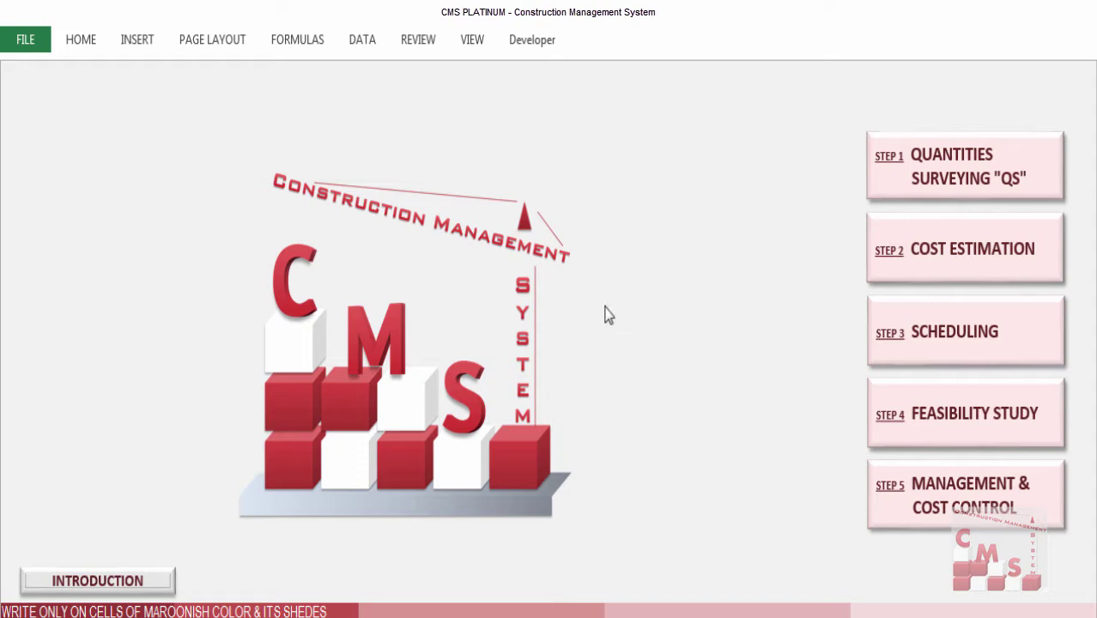
Open the Infra Structure bill from the MEP works of Quantities Surveying
{"action": "left_click", "coordinate": [920, 189]}
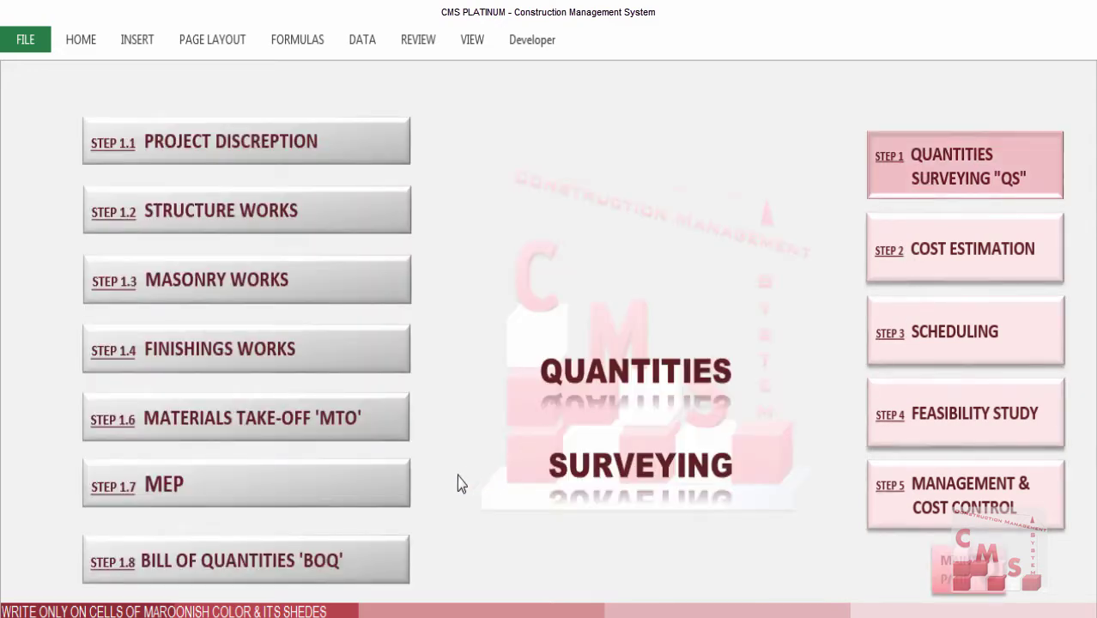
{"action": "left_click", "coordinate": [353, 495]}
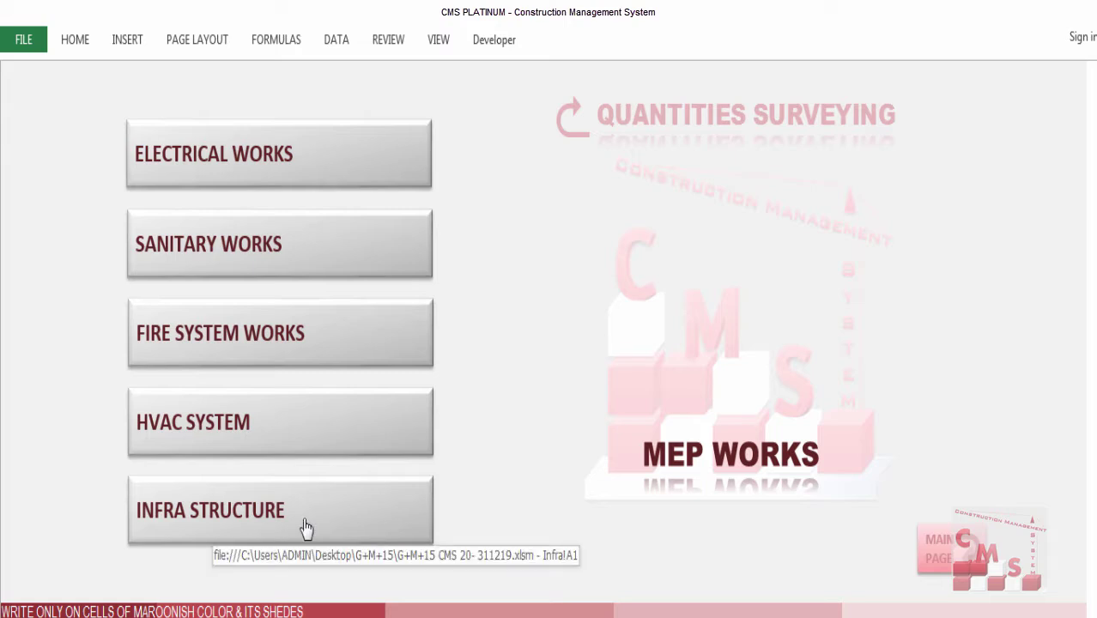
{"action": "left_click", "coordinate": [307, 526]}
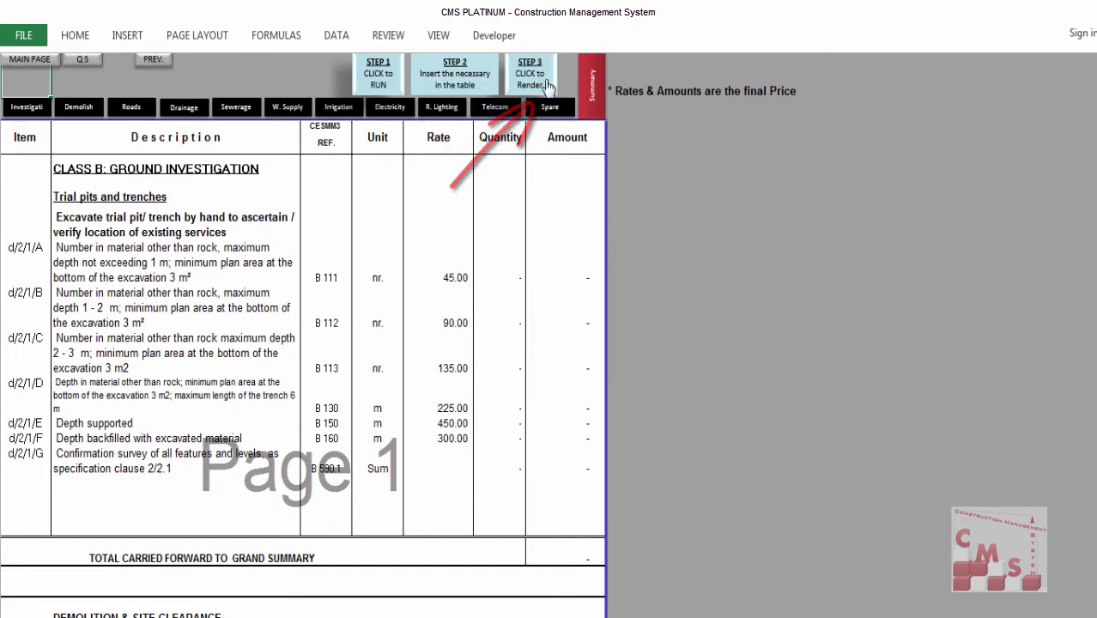
Run Step 1 of the infrastructure bill of quantities and proceed to Step 2 for filling in the table
{"action": "left_click", "coordinate": [391, 77]}
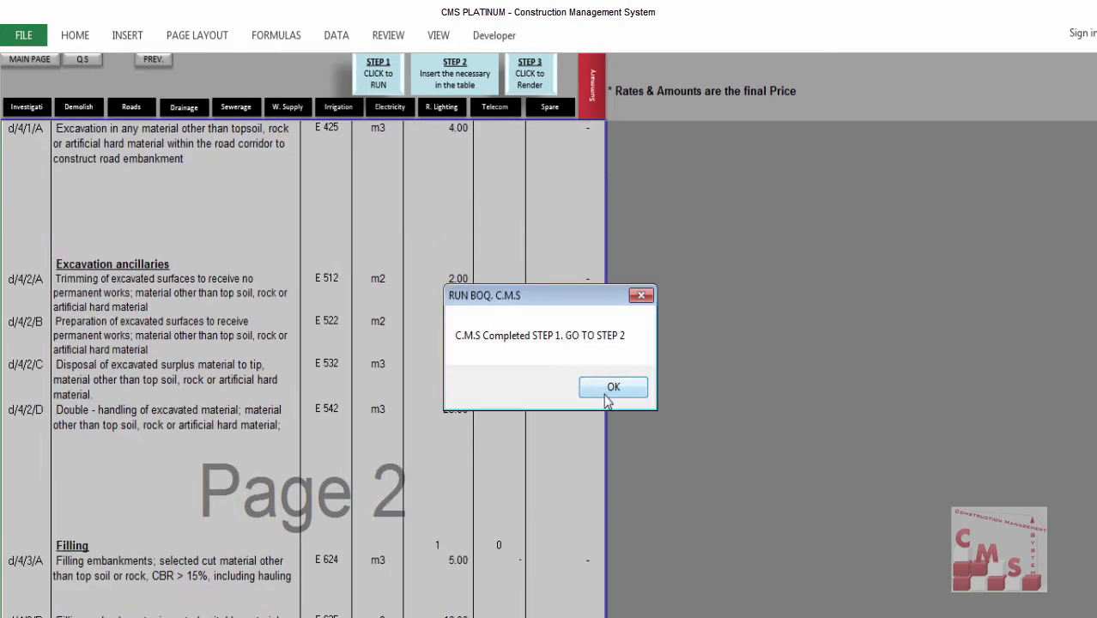
{"action": "left_click", "coordinate": [612, 388]}
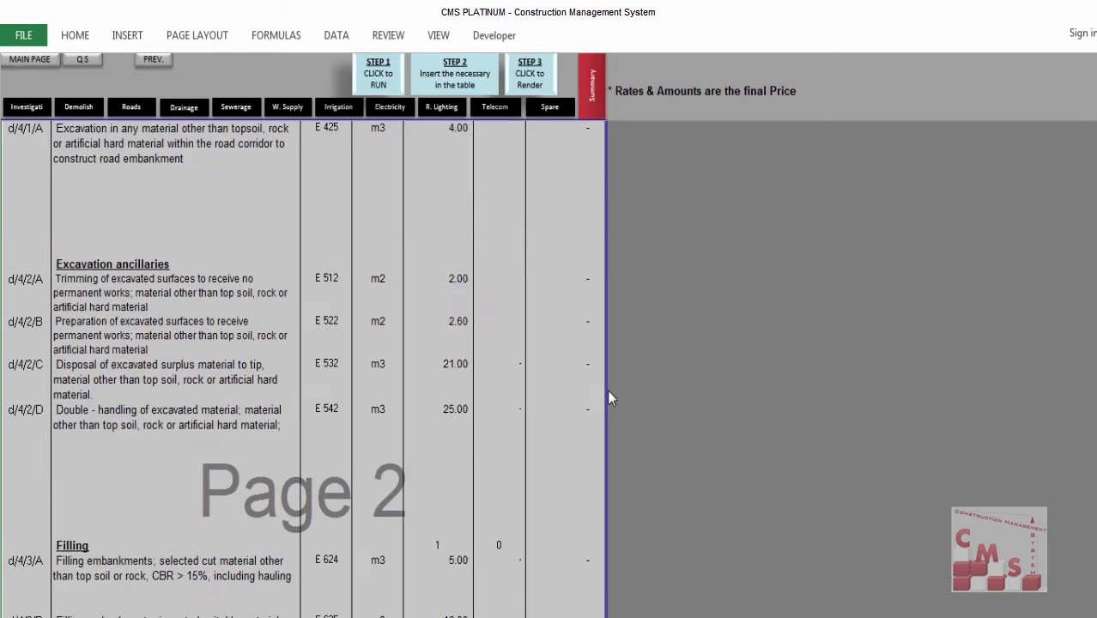
{"action": "left_click", "coordinate": [486, 89]}
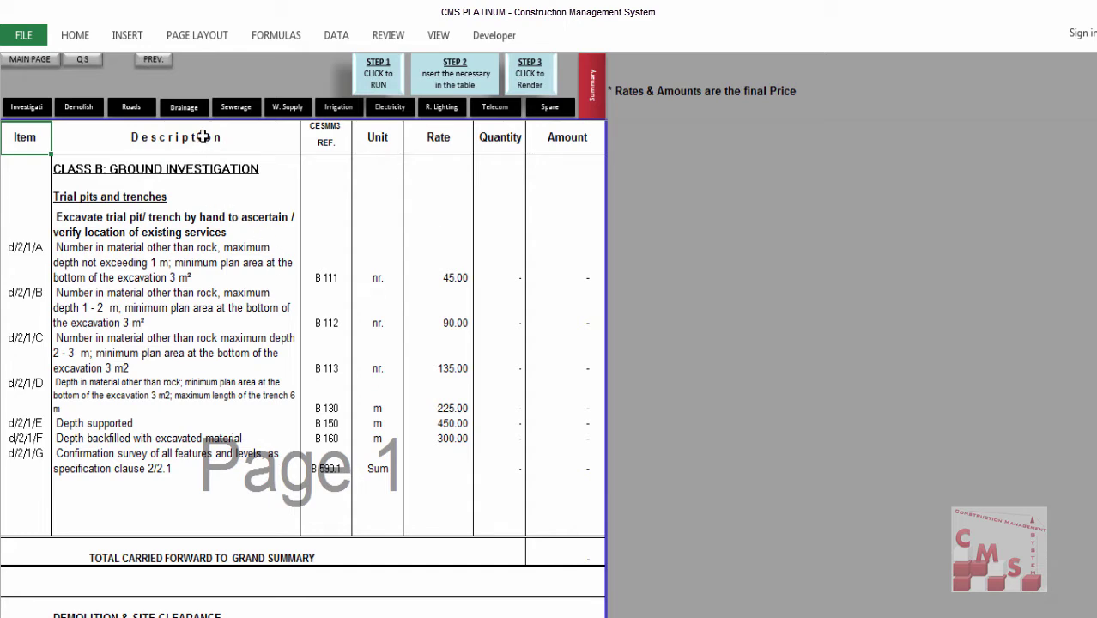
Examine the descriptions, rates, quantities and amounts of the Class B: Ground Investigation items
{"action": "left_click_drag", "start_coordinate": [202, 136], "coordinate": [166, 502]}
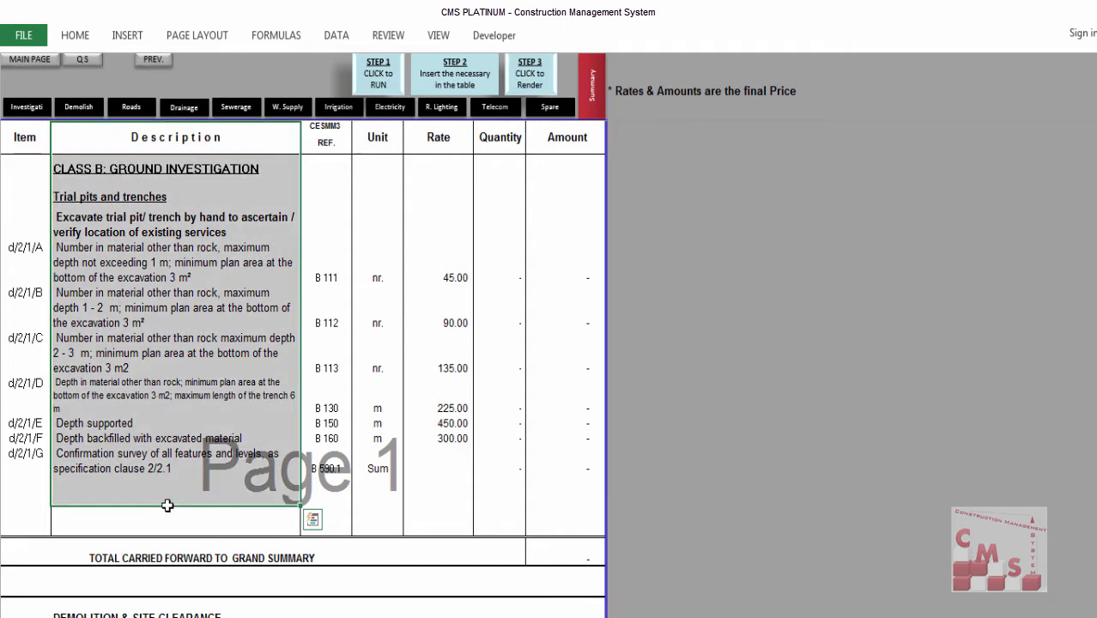
{"action": "left_click", "coordinate": [113, 265]}
{"action": "left_click", "coordinate": [138, 300]}
{"action": "left_click", "coordinate": [123, 365]}
{"action": "left_click", "coordinate": [123, 397]}
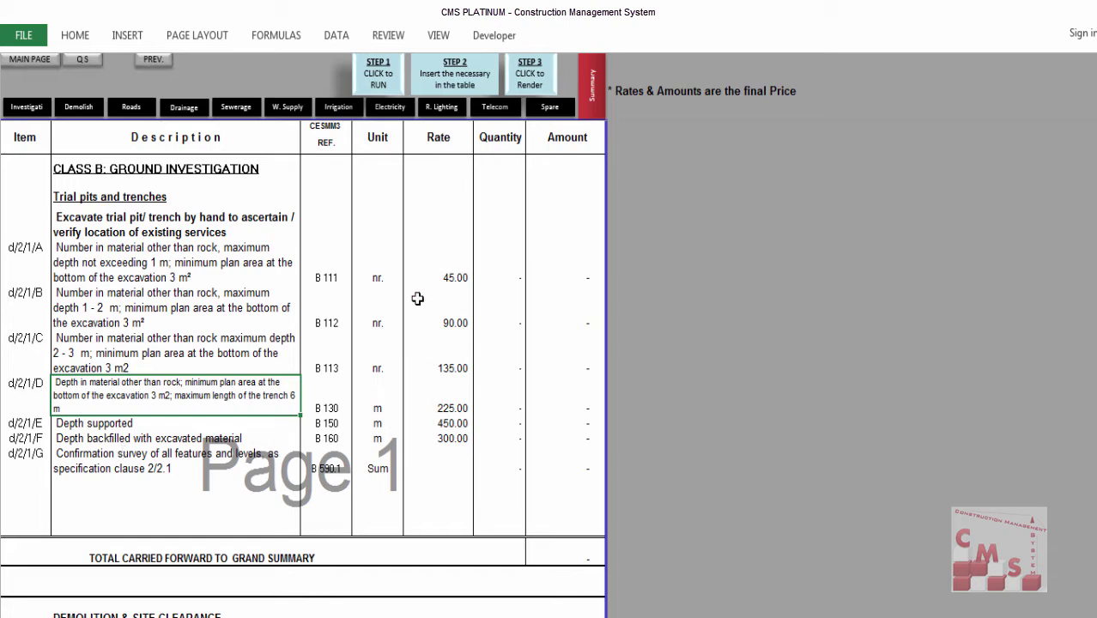
{"action": "left_click_drag", "start_coordinate": [448, 261], "coordinate": [439, 484]}
{"action": "left_click_drag", "start_coordinate": [491, 259], "coordinate": [488, 461]}
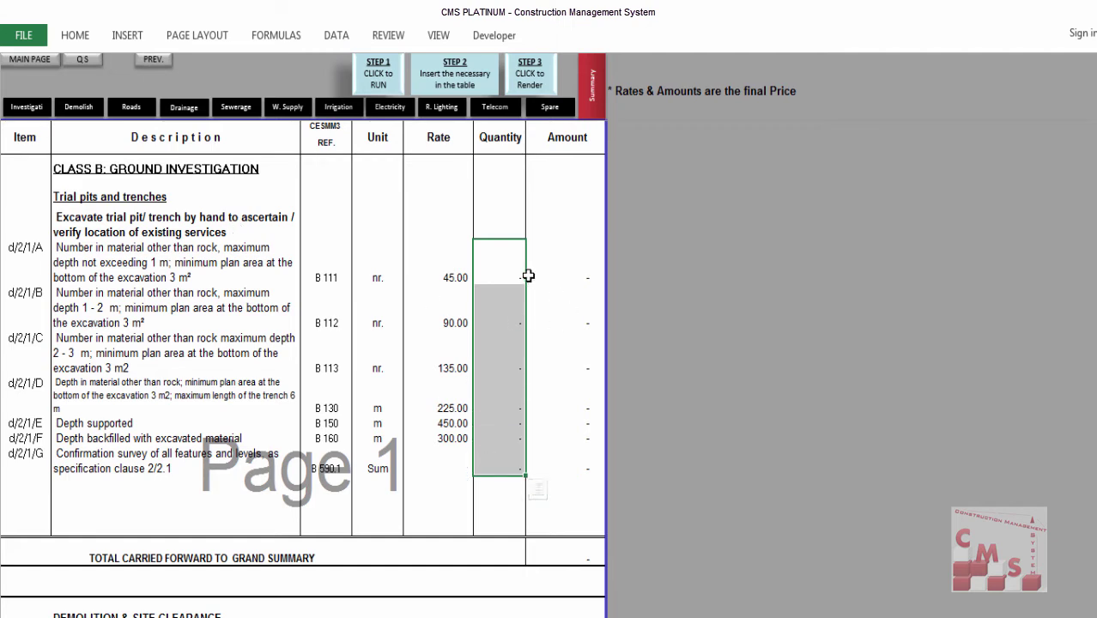
{"action": "left_click_drag", "start_coordinate": [558, 247], "coordinate": [562, 470]}
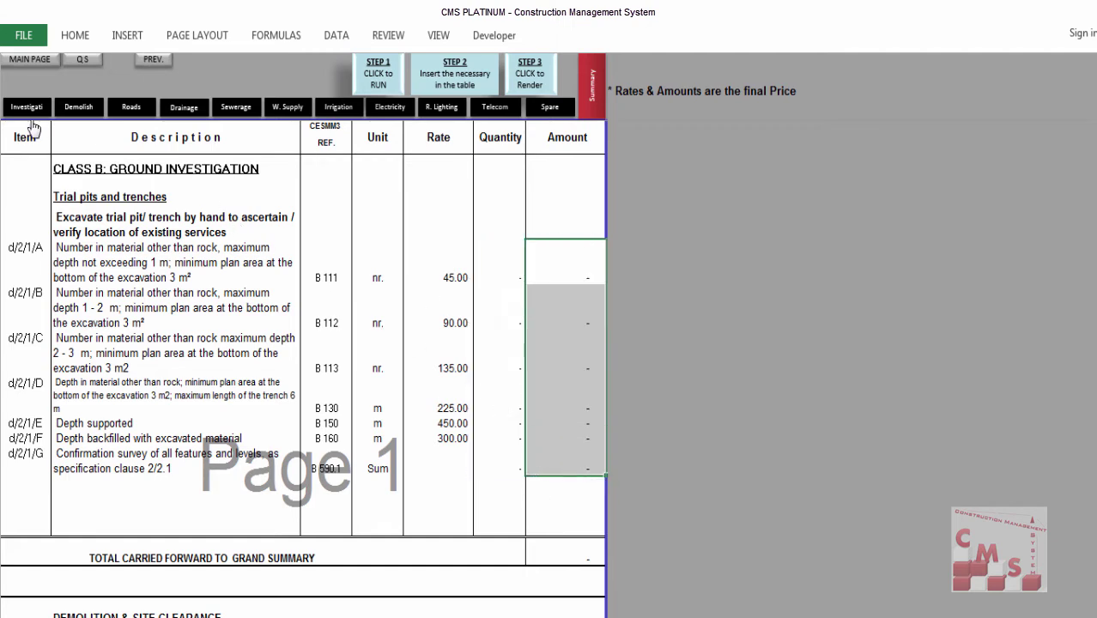
Go to the Demolition & Site Clearance section and review its general clearance item
{"action": "left_click", "coordinate": [90, 112]}
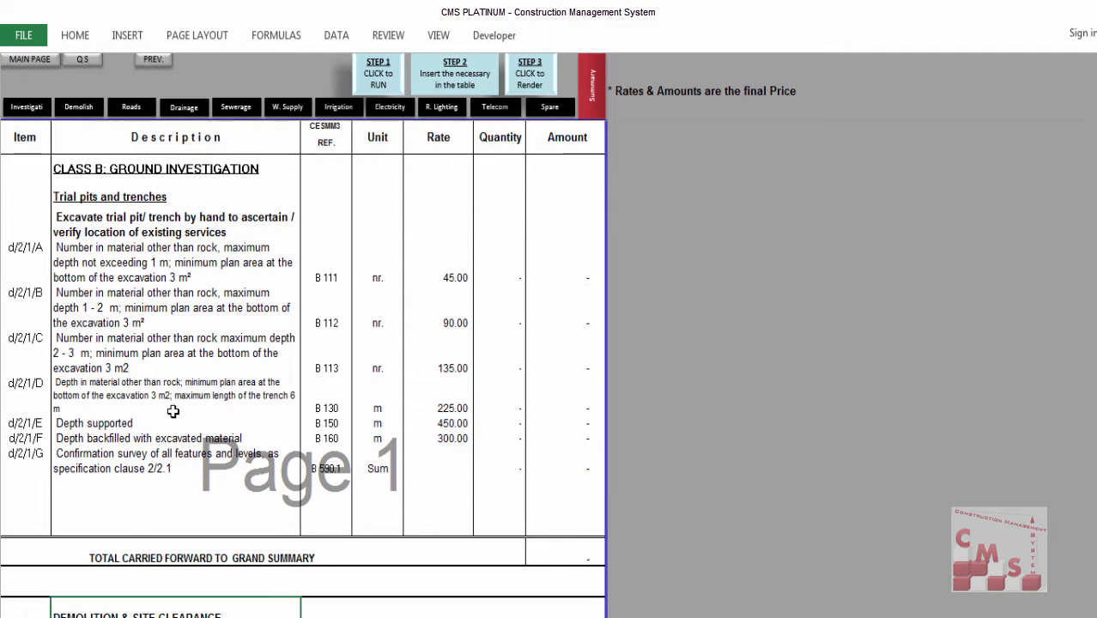
{"action": "scroll", "coordinate": [172, 417], "scroll_direction": "down", "scroll_amount": 8}
{"action": "scroll", "coordinate": [173, 413], "scroll_direction": "up", "scroll_amount": 1}
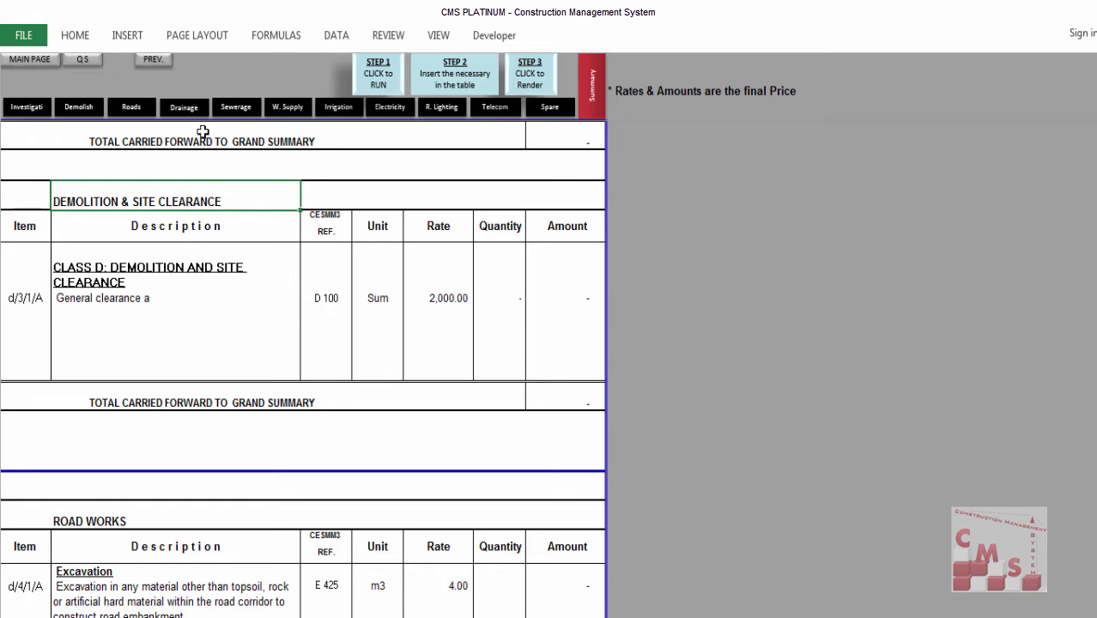
Go to the Road Works section and review its excavation, filling, service duct, paving and curb items
{"action": "left_click", "coordinate": [133, 109]}
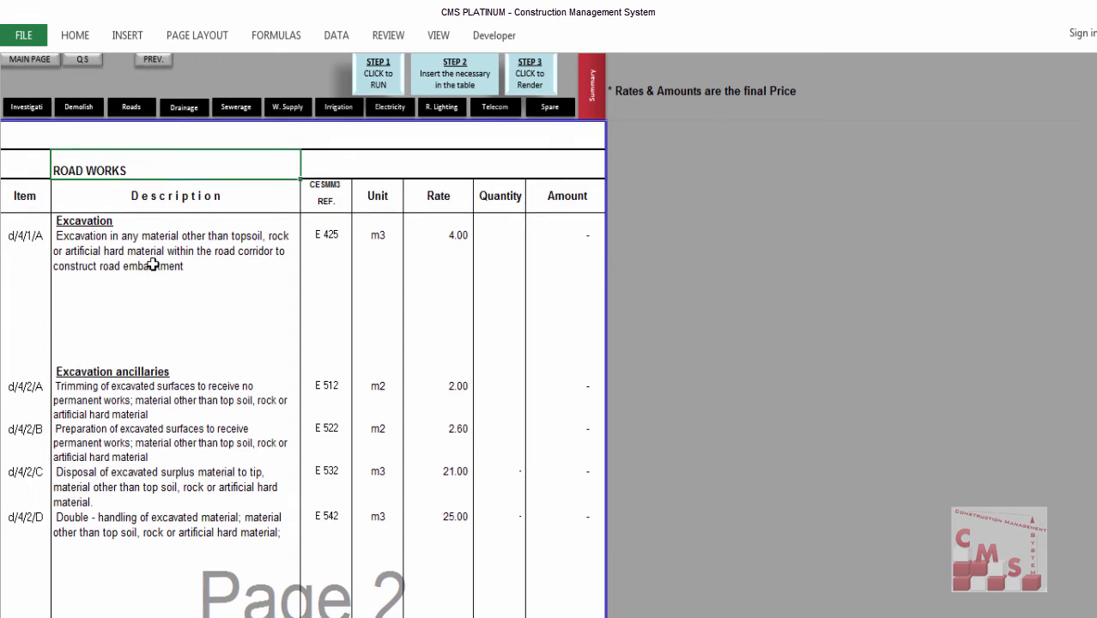
{"action": "scroll", "coordinate": [107, 301], "scroll_direction": "down", "scroll_amount": 1}
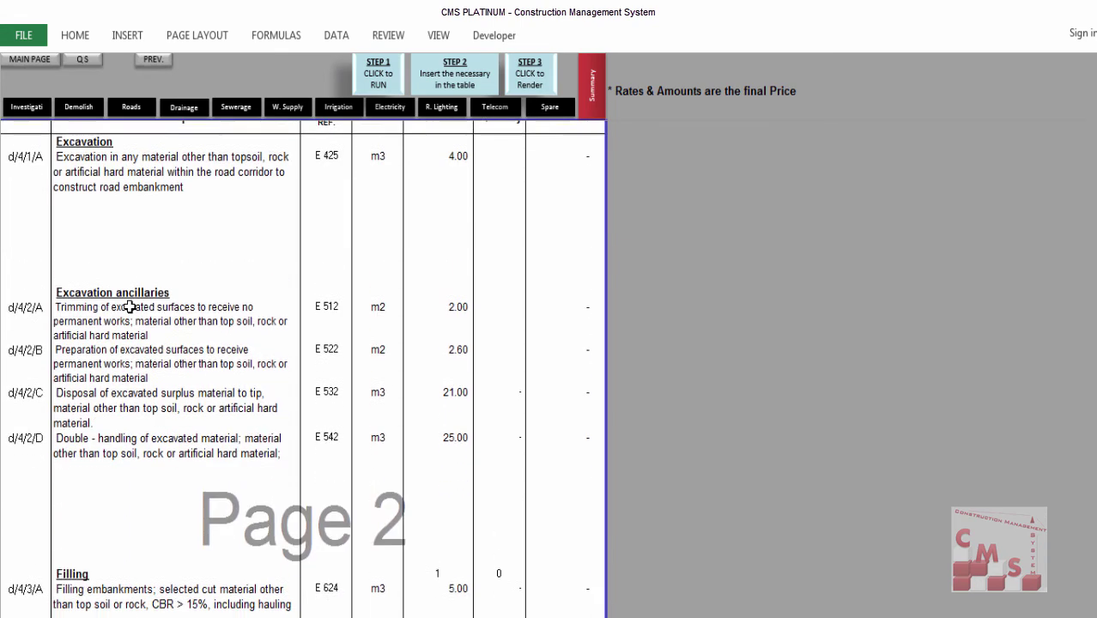
{"action": "scroll", "coordinate": [103, 292], "scroll_direction": "down", "scroll_amount": 2}
{"action": "scroll", "coordinate": [115, 336], "scroll_direction": "down", "scroll_amount": 3}
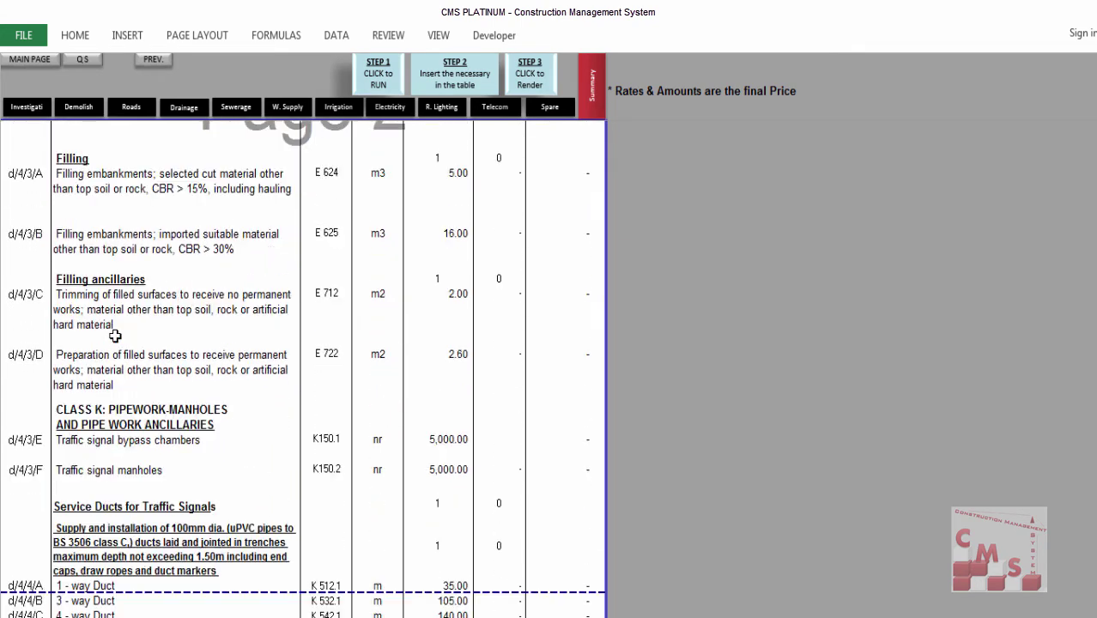
{"action": "scroll", "coordinate": [161, 371], "scroll_direction": "down", "scroll_amount": 2}
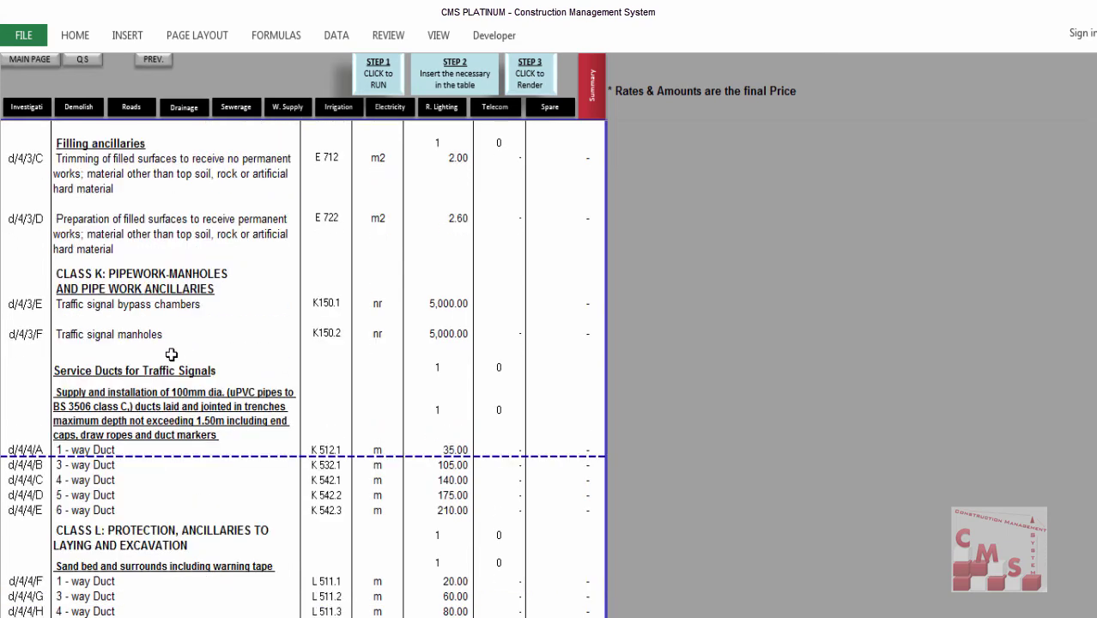
{"action": "scroll", "coordinate": [171, 354], "scroll_direction": "down", "scroll_amount": 3}
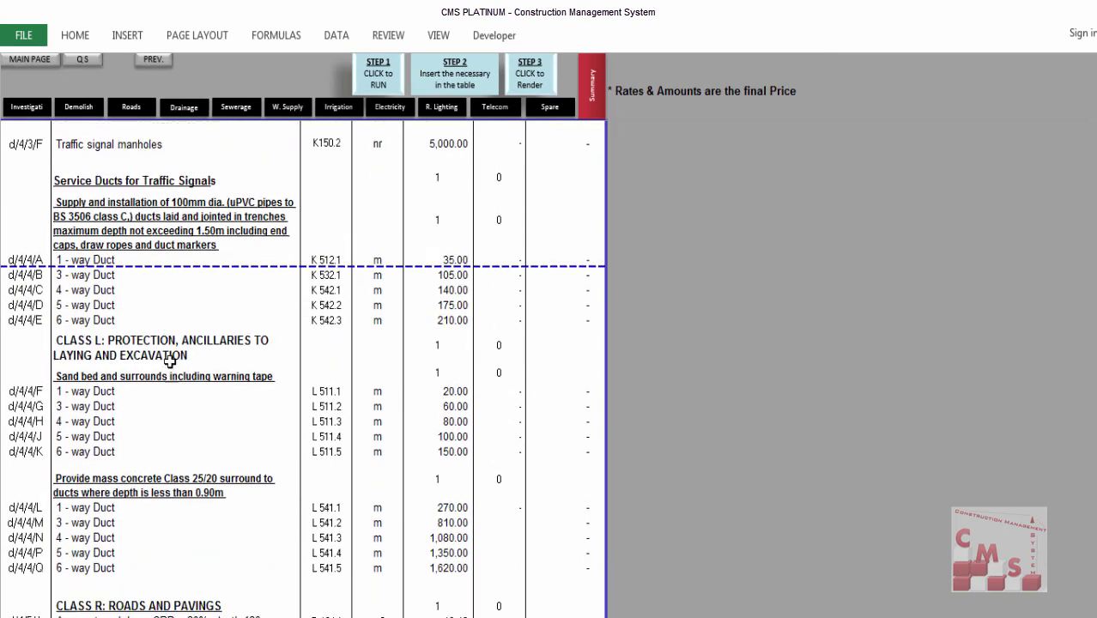
{"action": "scroll", "coordinate": [180, 390], "scroll_direction": "down", "scroll_amount": 5}
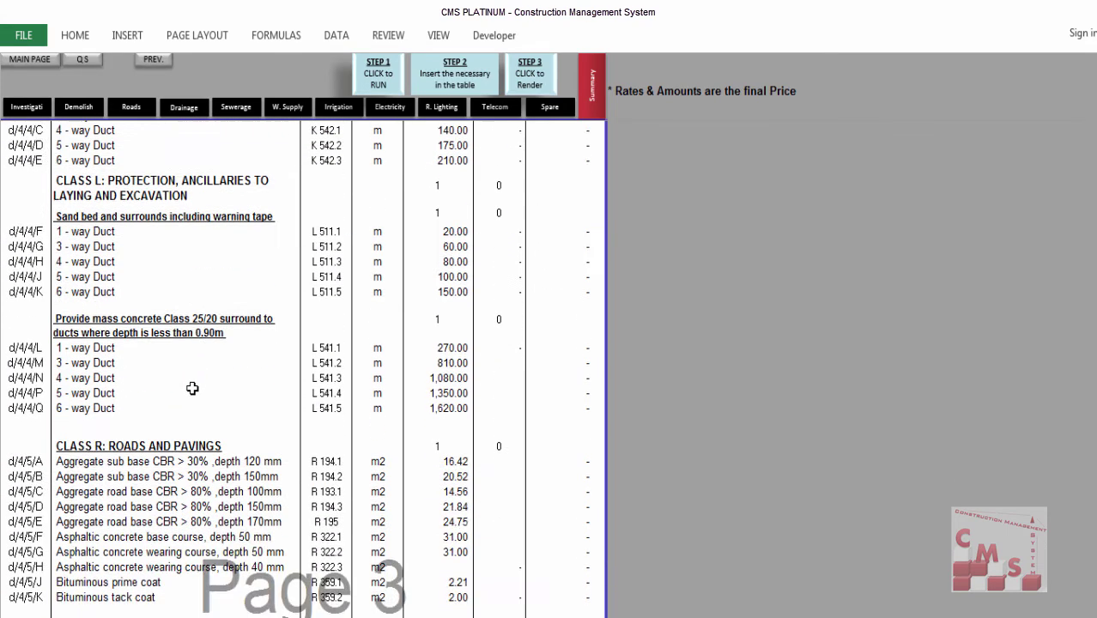
{"action": "scroll", "coordinate": [175, 393], "scroll_direction": "down", "scroll_amount": 5}
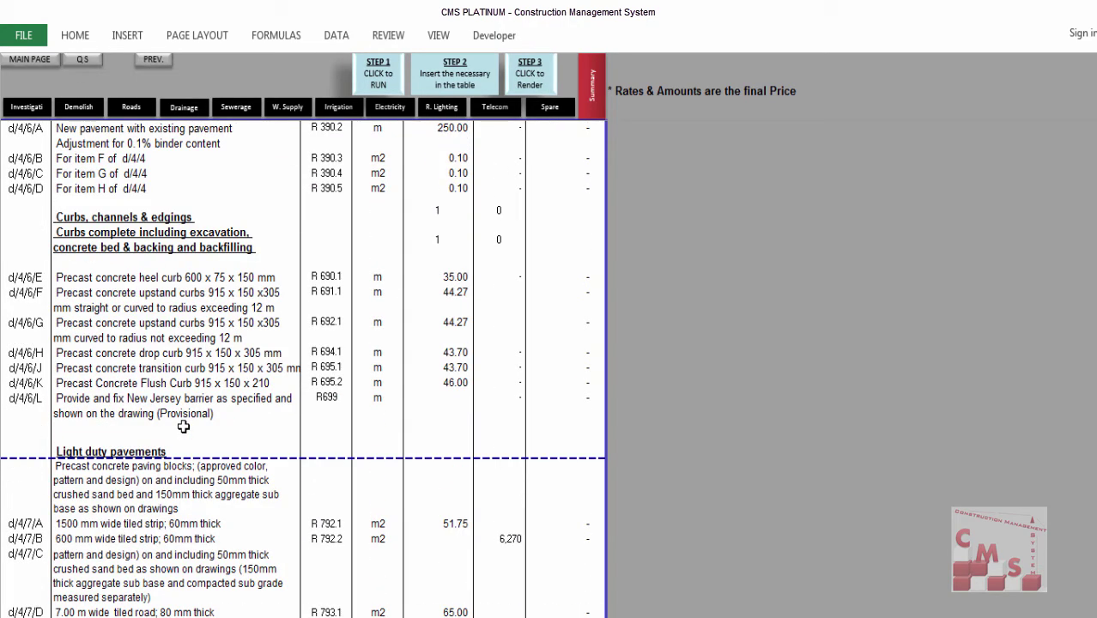
{"action": "scroll", "coordinate": [183, 426], "scroll_direction": "down", "scroll_amount": 5}
{"action": "scroll", "coordinate": [183, 425], "scroll_direction": "down", "scroll_amount": 4}
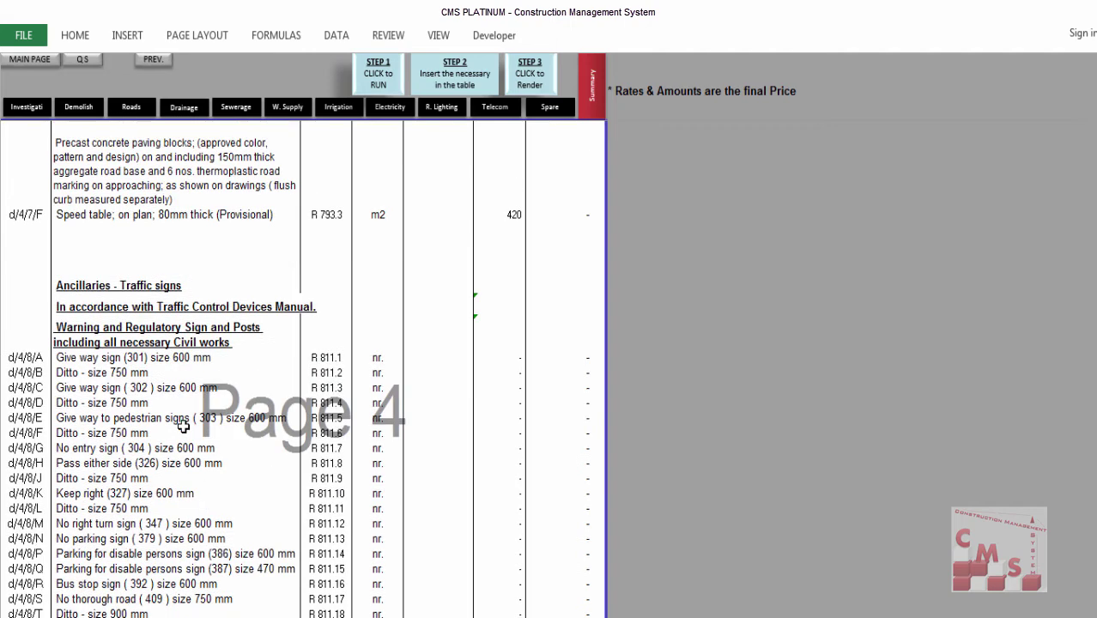
Review the remaining Road Works items, from traffic signs and surface marking to safety barriers, traffic signals and painting
{"action": "scroll", "coordinate": [183, 426], "scroll_direction": "down", "scroll_amount": 5}
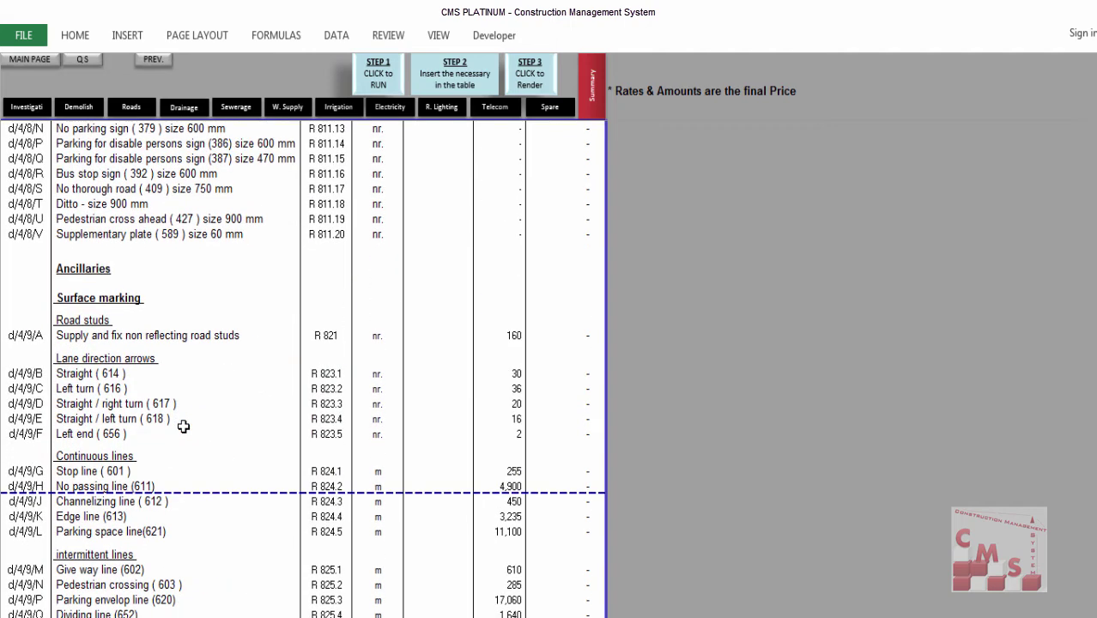
{"action": "scroll", "coordinate": [181, 424], "scroll_direction": "up", "scroll_amount": 3}
{"action": "scroll", "coordinate": [181, 424], "scroll_direction": "down", "scroll_amount": 3}
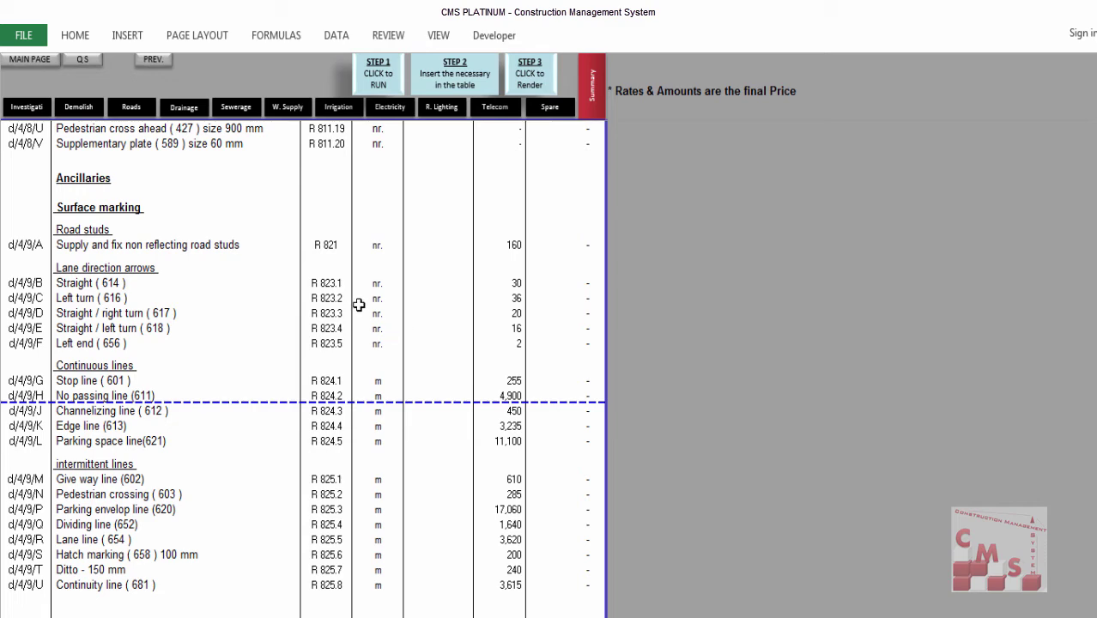
{"action": "scroll", "coordinate": [200, 314], "scroll_direction": "down", "scroll_amount": 5}
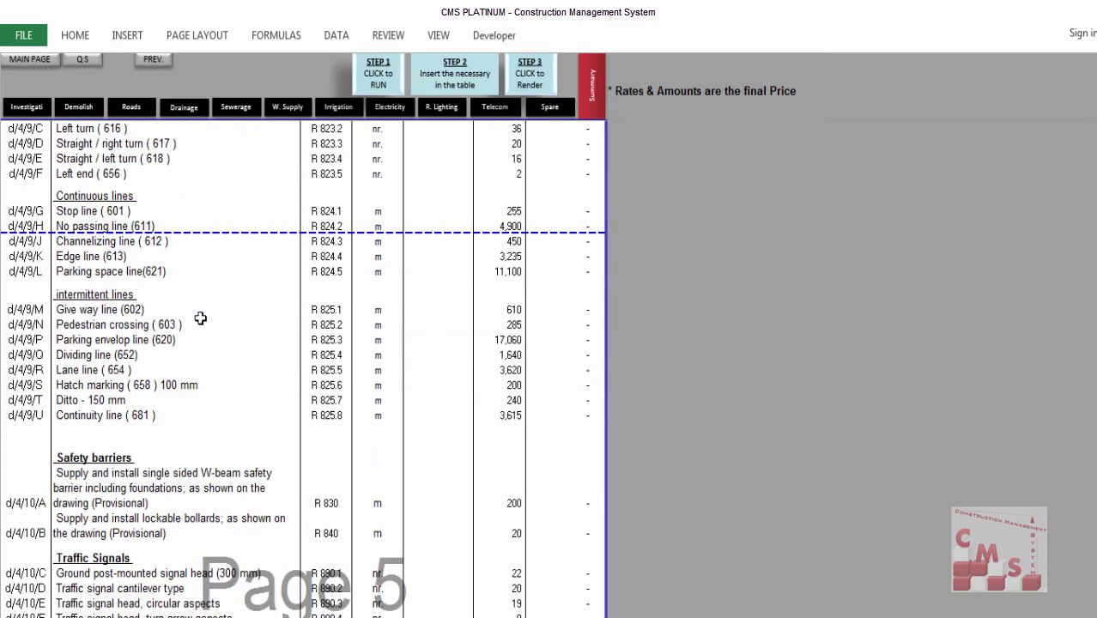
{"action": "scroll", "coordinate": [200, 317], "scroll_direction": "down", "scroll_amount": 1}
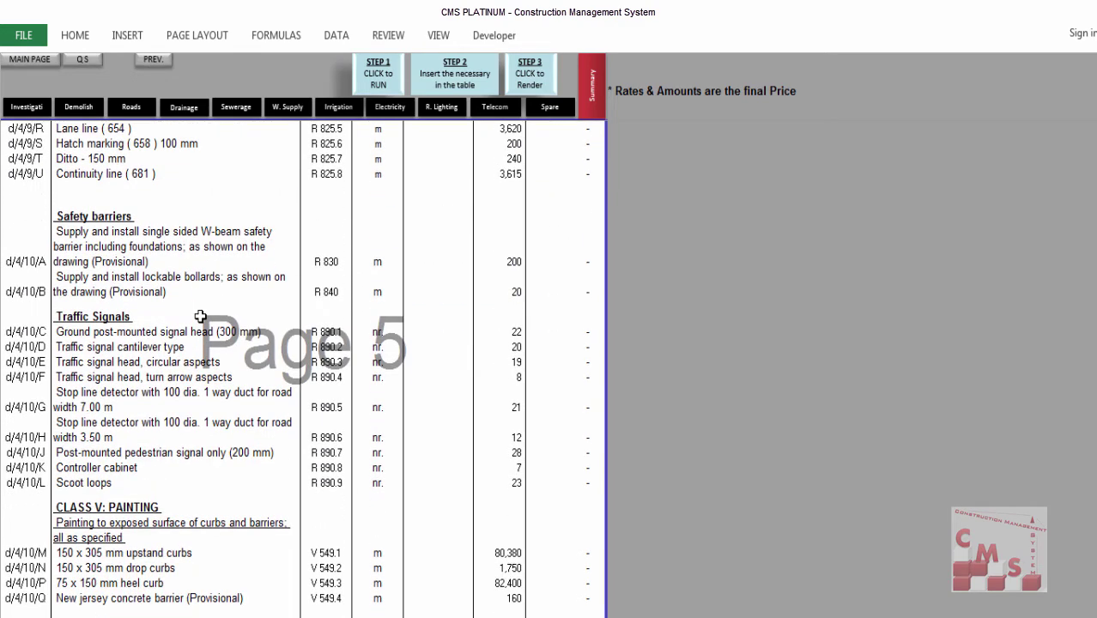
{"action": "scroll", "coordinate": [200, 317], "scroll_direction": "down", "scroll_amount": 1}
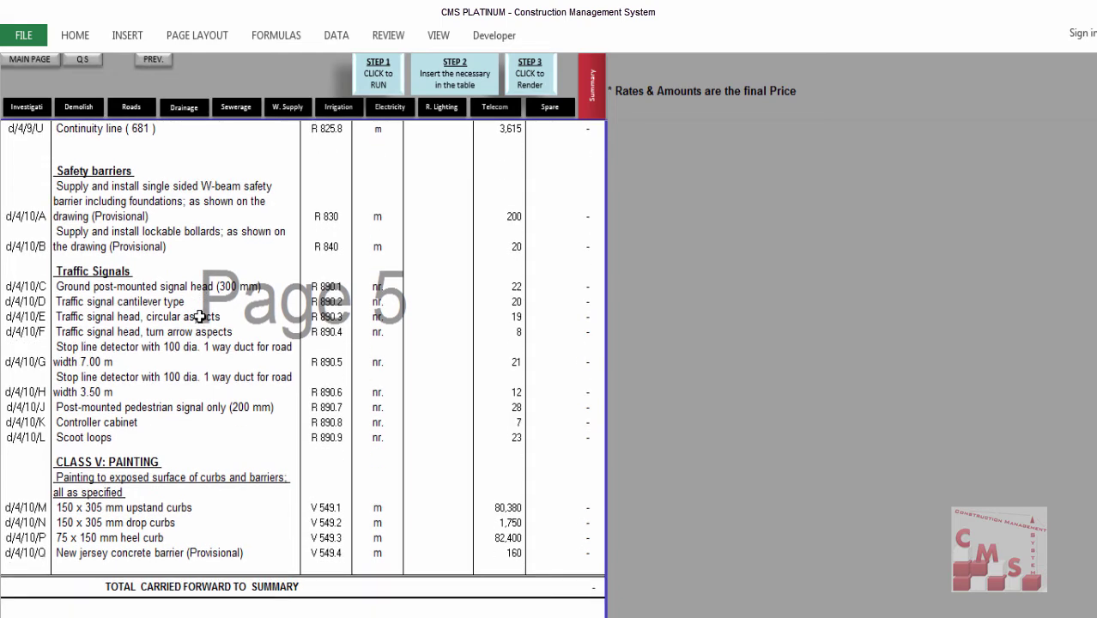
{"action": "scroll", "coordinate": [200, 317], "scroll_direction": "down", "scroll_amount": 3}
{"action": "scroll", "coordinate": [204, 331], "scroll_direction": "up", "scroll_amount": 6}
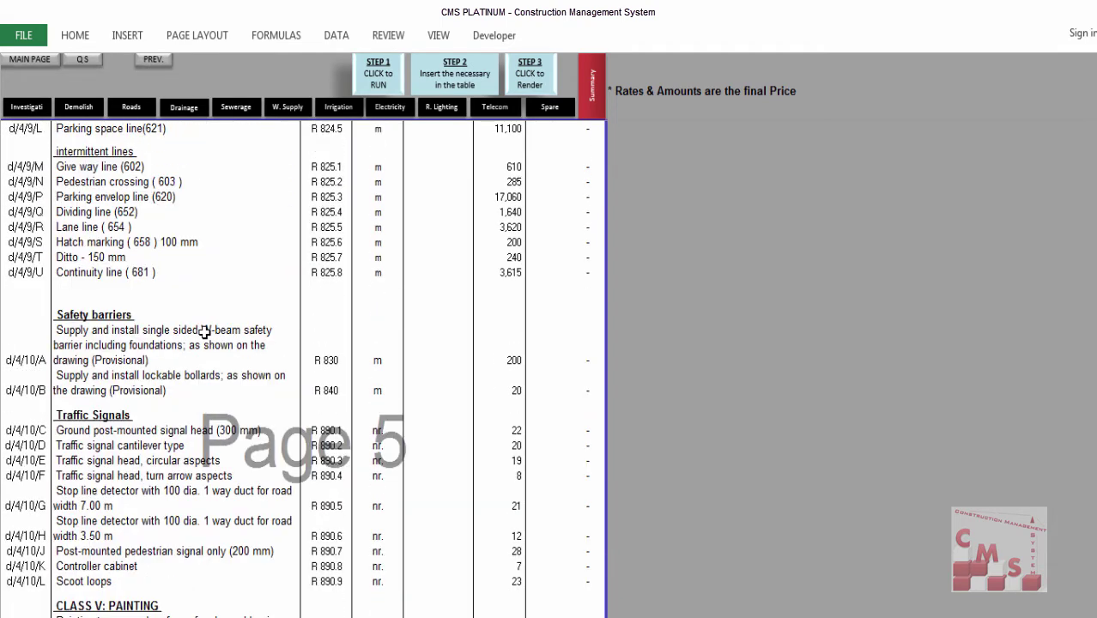
{"action": "scroll", "coordinate": [205, 330], "scroll_direction": "down", "scroll_amount": 7}
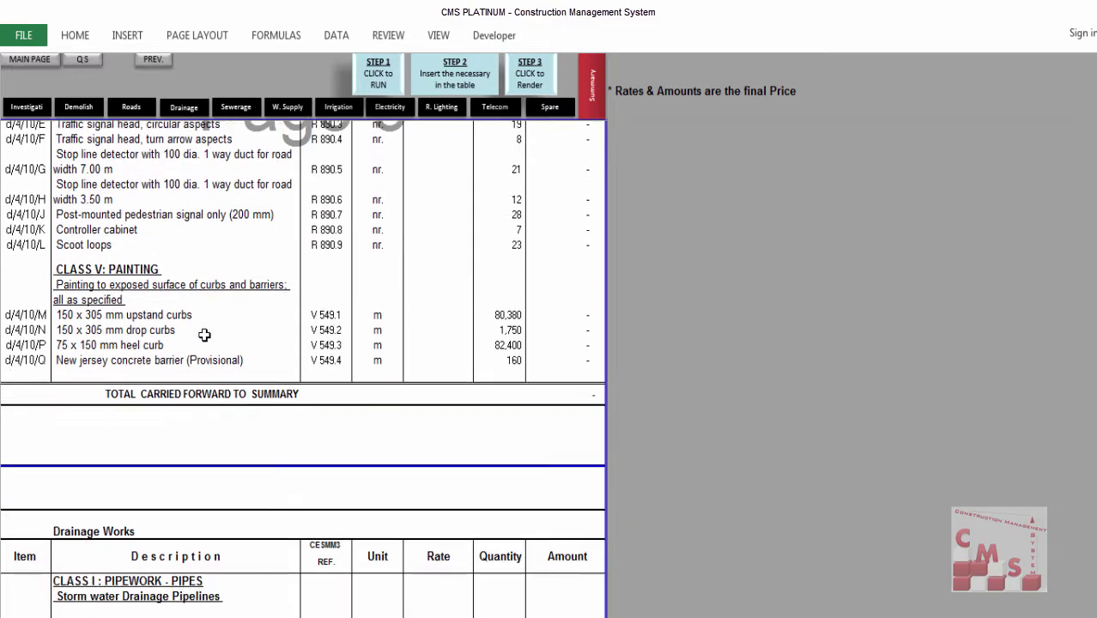
{"action": "scroll", "coordinate": [204, 335], "scroll_direction": "down", "scroll_amount": 7}
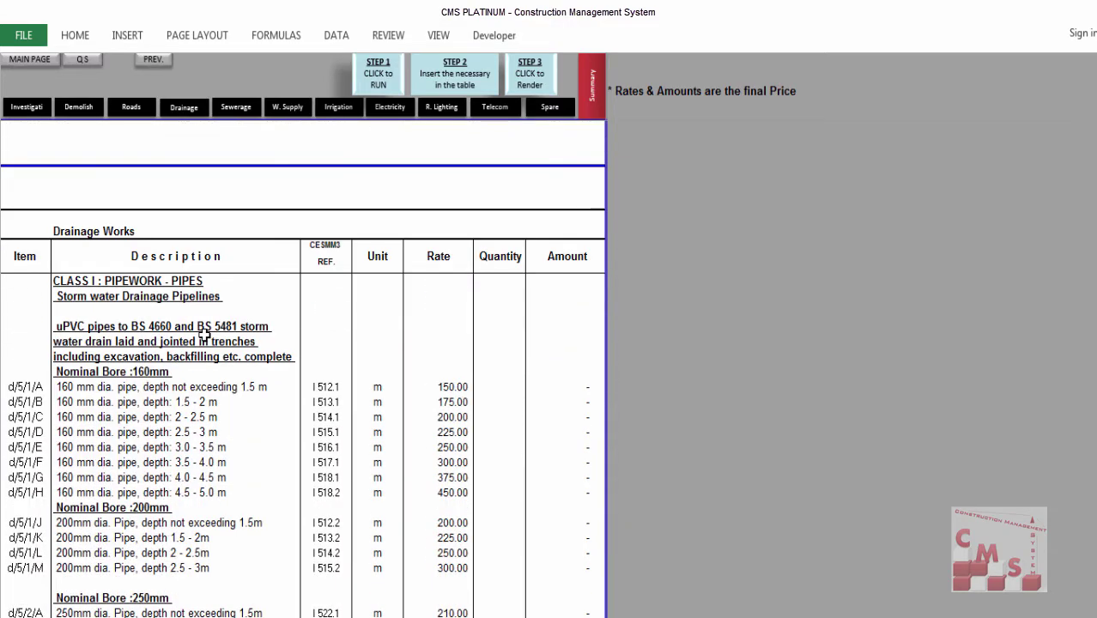
{"action": "scroll", "coordinate": [204, 333], "scroll_direction": "up", "scroll_amount": 10}
{"action": "scroll", "coordinate": [142, 300], "scroll_direction": "down", "scroll_amount": 2}
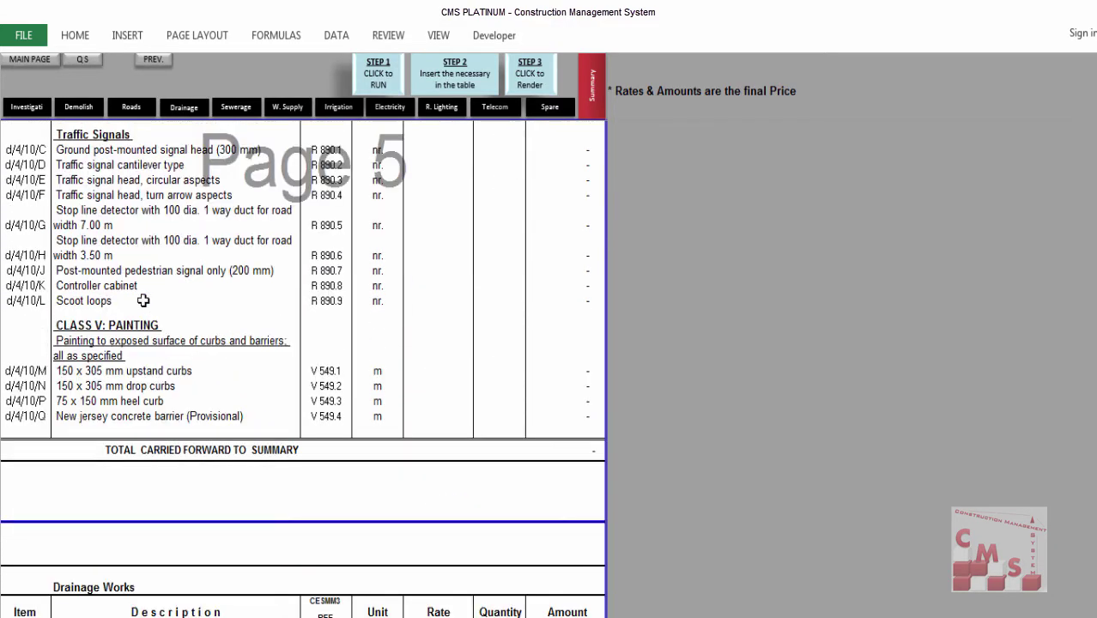
Show the sheet's row and column headings and check the row options for the 160 mm drainage pipe, depth 2 - 2.5 m
{"action": "scroll", "coordinate": [142, 299], "scroll_direction": "down", "scroll_amount": 8}
{"action": "left_click", "coordinate": [440, 36]}
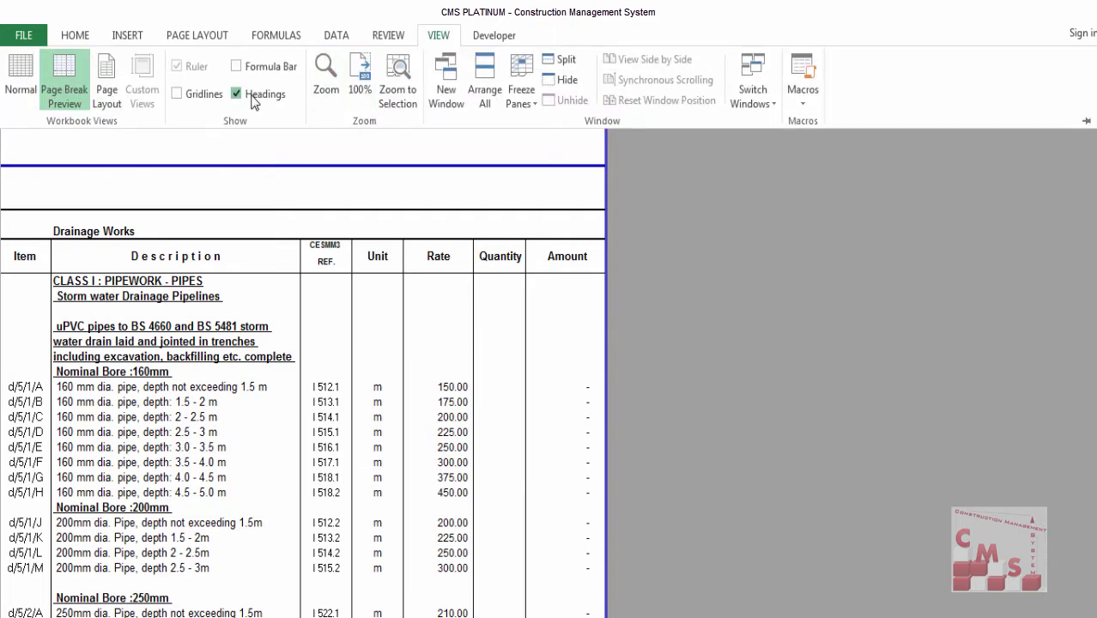
{"action": "left_click", "coordinate": [13, 522]}
{"action": "right_click", "coordinate": [13, 431]}
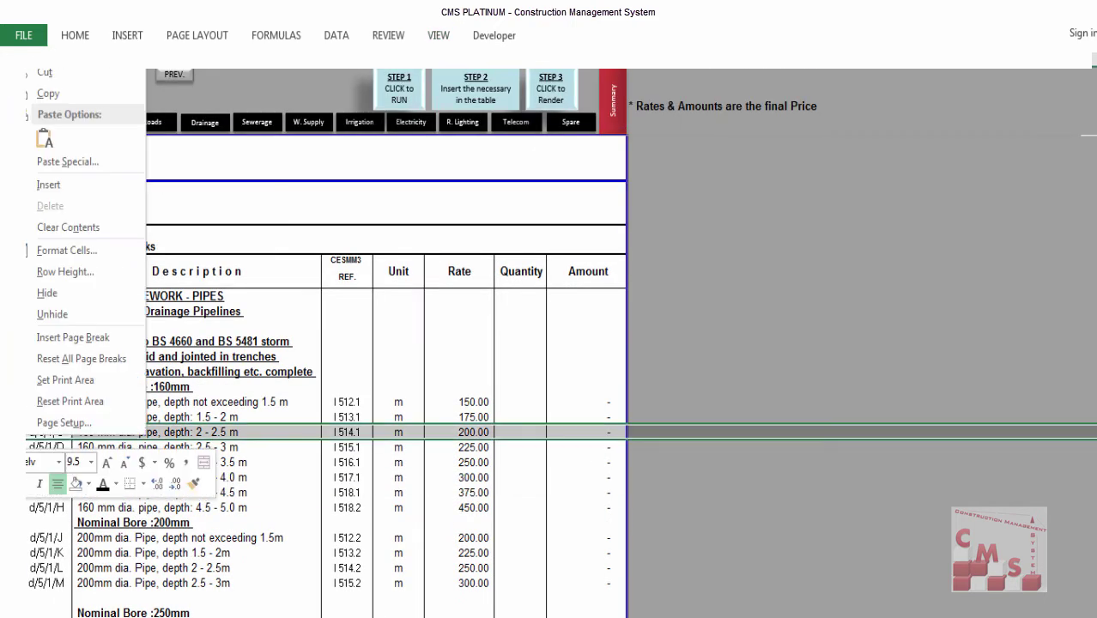
{"action": "key", "text": "Escape"}
{"action": "left_click", "coordinate": [210, 463]}
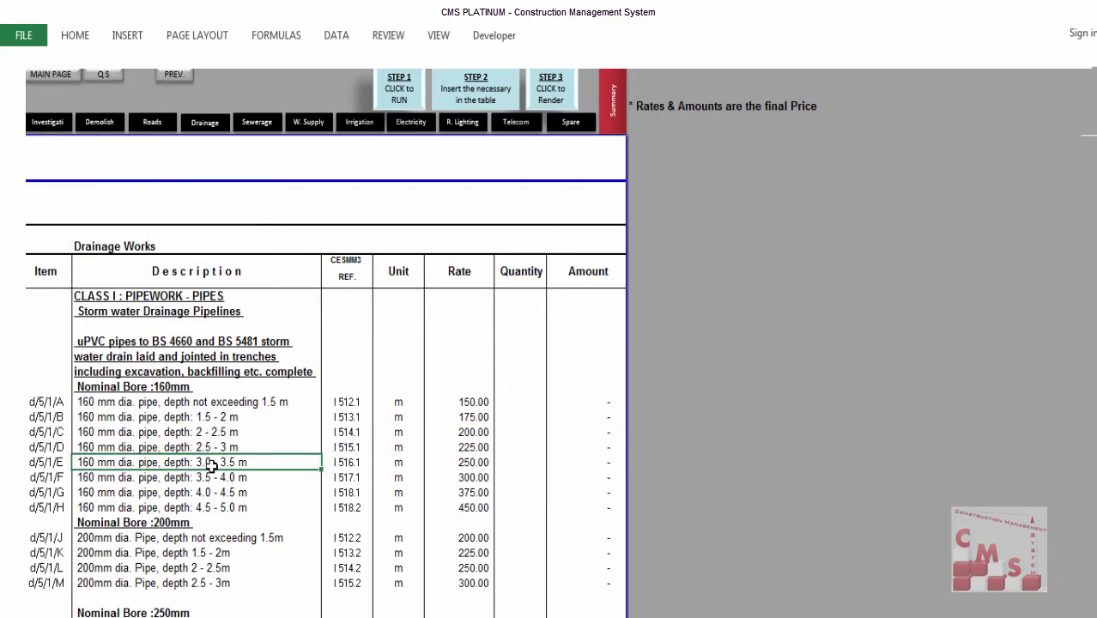
Examine the Drainage Works storm water pipeline items by nominal bore, returning to the section's start to review them again
{"action": "scroll", "coordinate": [212, 464], "scroll_direction": "down", "scroll_amount": 7}
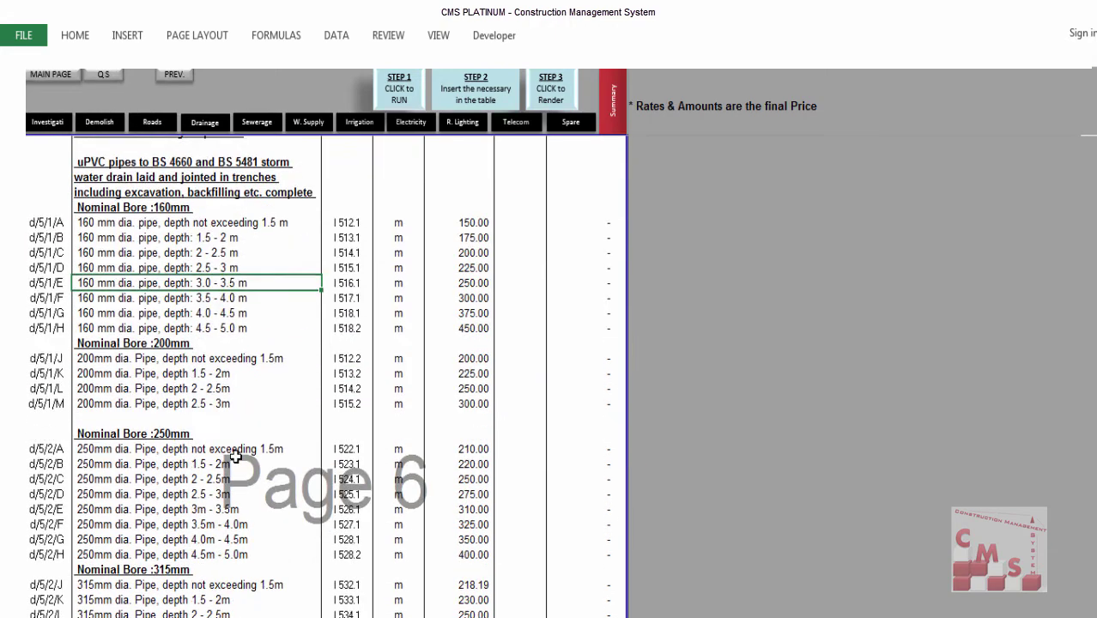
{"action": "scroll", "coordinate": [235, 455], "scroll_direction": "down", "scroll_amount": 4}
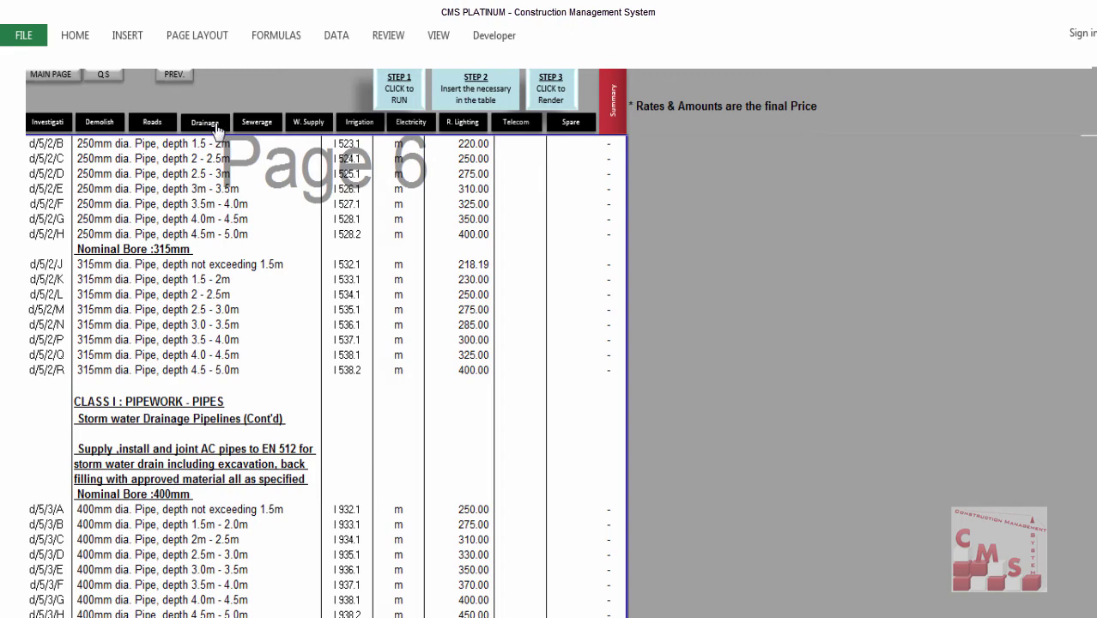
{"action": "left_click", "coordinate": [214, 127]}
{"action": "scroll", "coordinate": [215, 257], "scroll_direction": "down", "scroll_amount": 7}
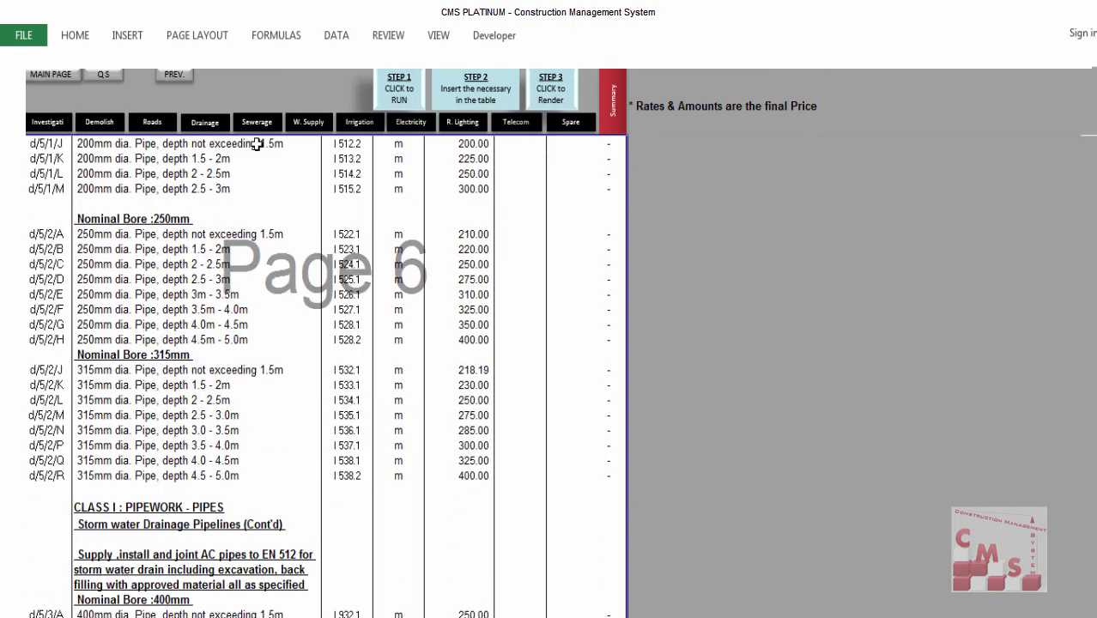
Go to the Sewerage Pipelines section and review its pipe items by nominal bore and trench depth
{"action": "scroll", "coordinate": [160, 429], "scroll_direction": "down", "scroll_amount": 20}
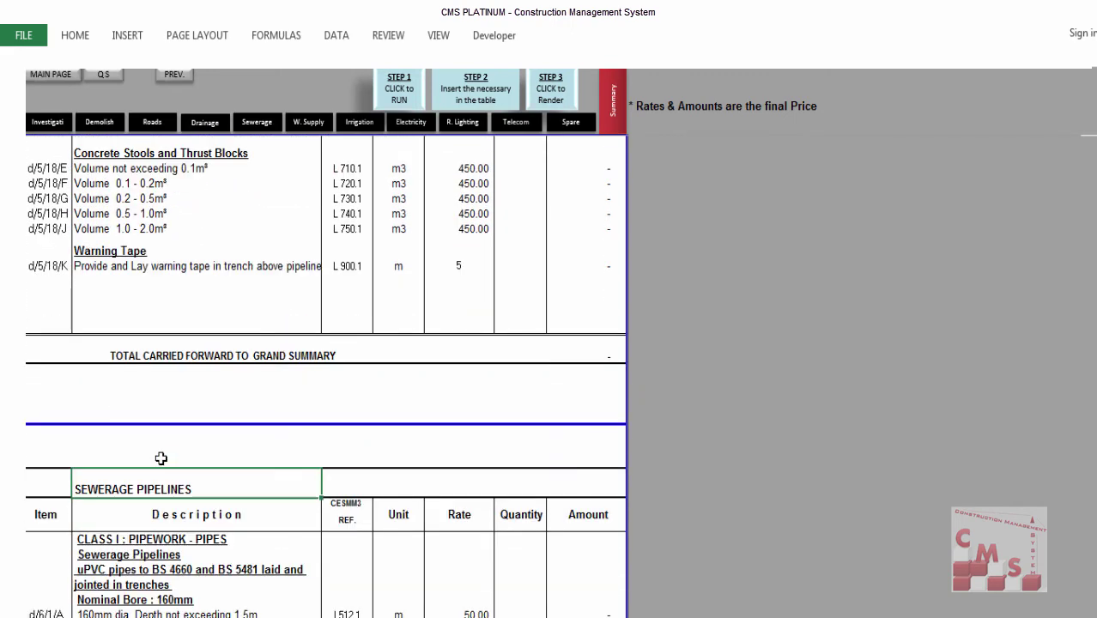
{"action": "scroll", "coordinate": [160, 458], "scroll_direction": "down", "scroll_amount": 15}
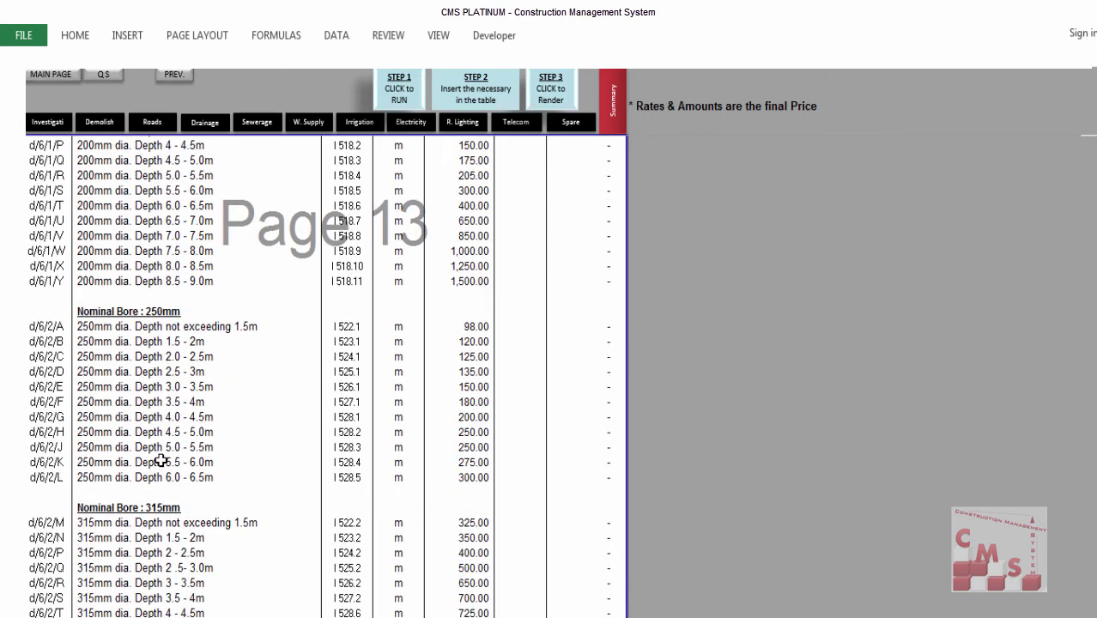
{"action": "scroll", "coordinate": [161, 461], "scroll_direction": "down", "scroll_amount": 8}
{"action": "scroll", "coordinate": [161, 461], "scroll_direction": "down", "scroll_amount": 2}
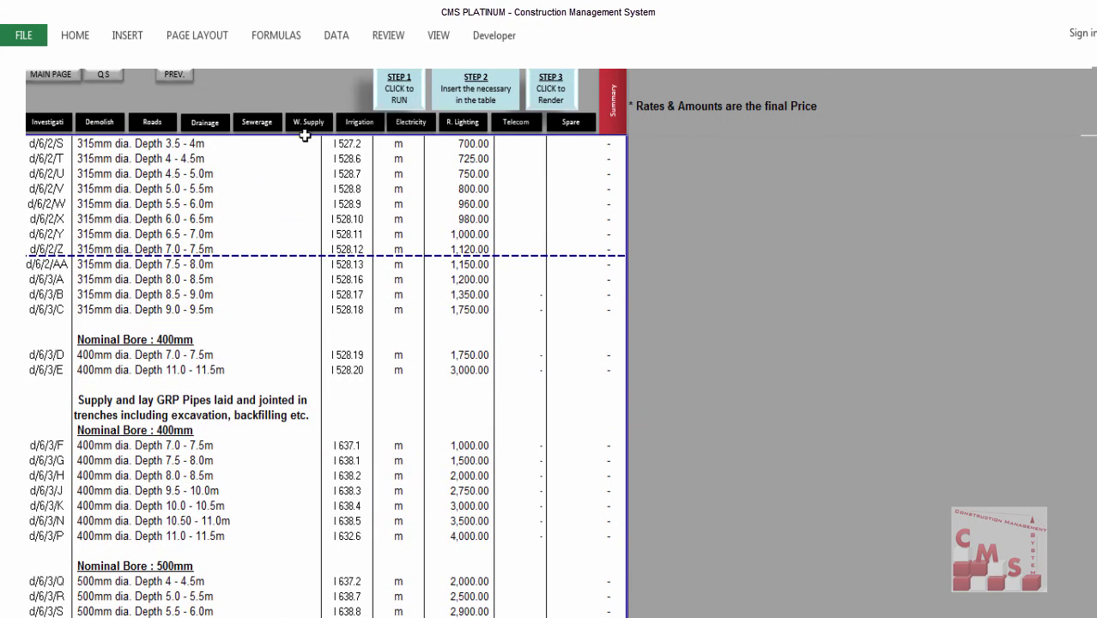
Review the Water Supply Works pipe and protection items and the Irrigation & Fire Fighting valve items
{"action": "left_click", "coordinate": [308, 122]}
{"action": "scroll", "coordinate": [202, 405], "scroll_direction": "down", "scroll_amount": 8}
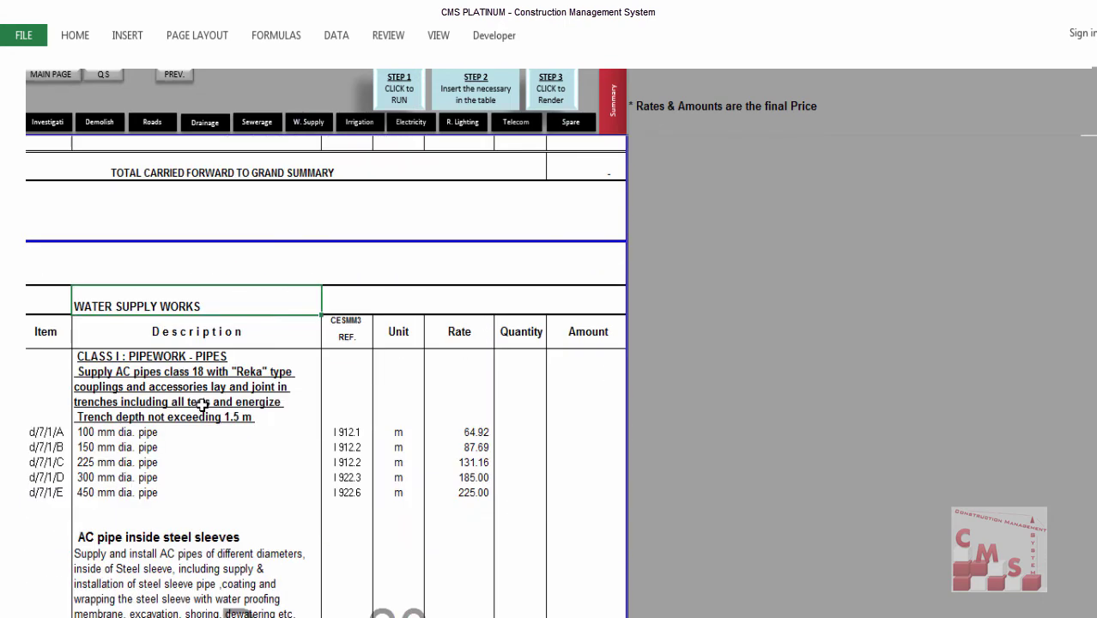
{"action": "scroll", "coordinate": [202, 405], "scroll_direction": "down", "scroll_amount": 5}
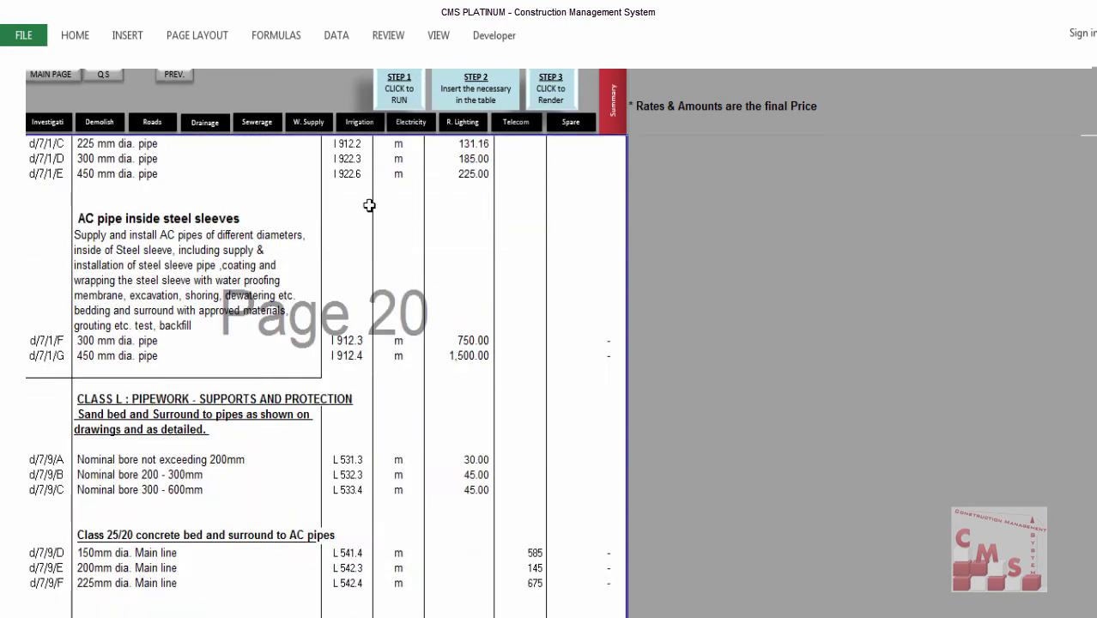
{"action": "scroll", "coordinate": [284, 269], "scroll_direction": "down", "scroll_amount": 4}
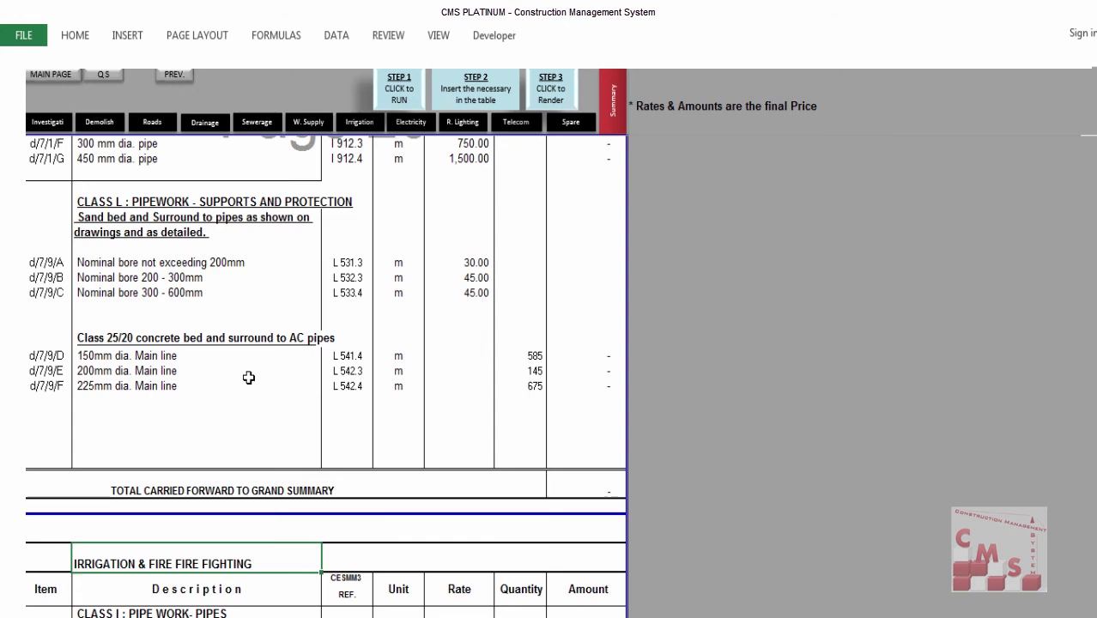
{"action": "scroll", "coordinate": [249, 377], "scroll_direction": "down", "scroll_amount": 9}
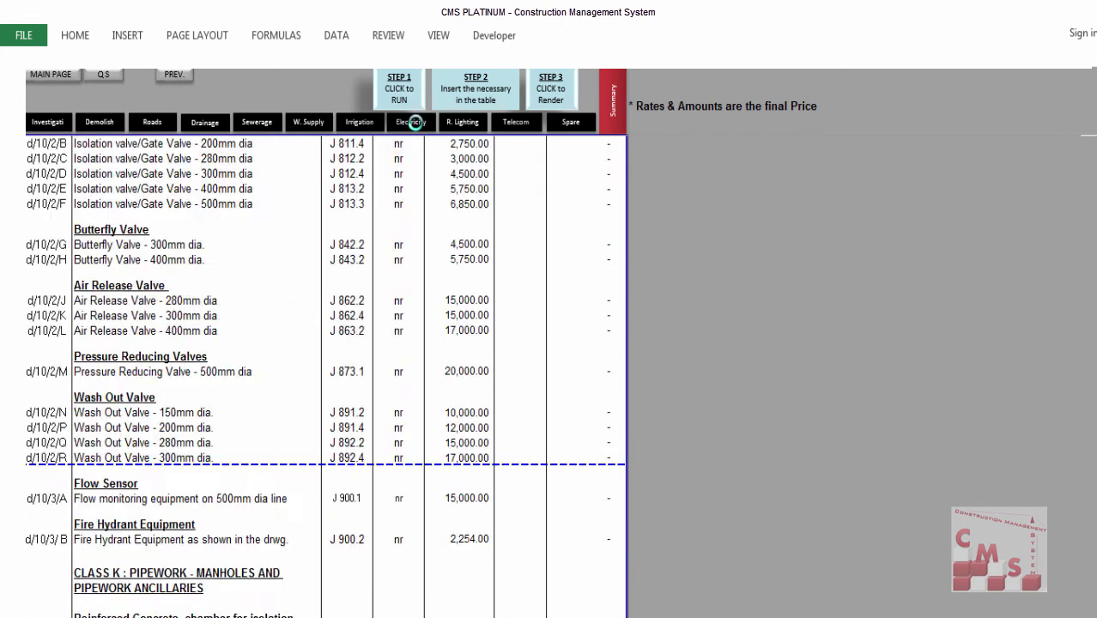
Review the Electricity Works duct and cable items and the Road Lighting Ducts reinstatement, foundation and column items
{"action": "scroll", "coordinate": [197, 458], "scroll_direction": "down", "scroll_amount": 1}
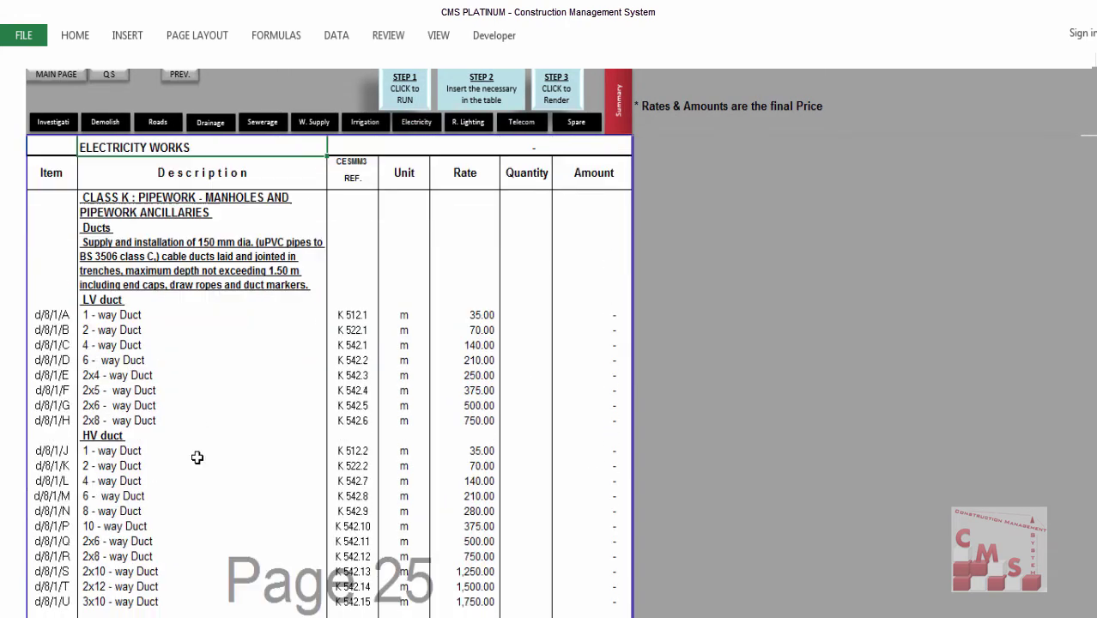
{"action": "scroll", "coordinate": [196, 457], "scroll_direction": "down", "scroll_amount": 13}
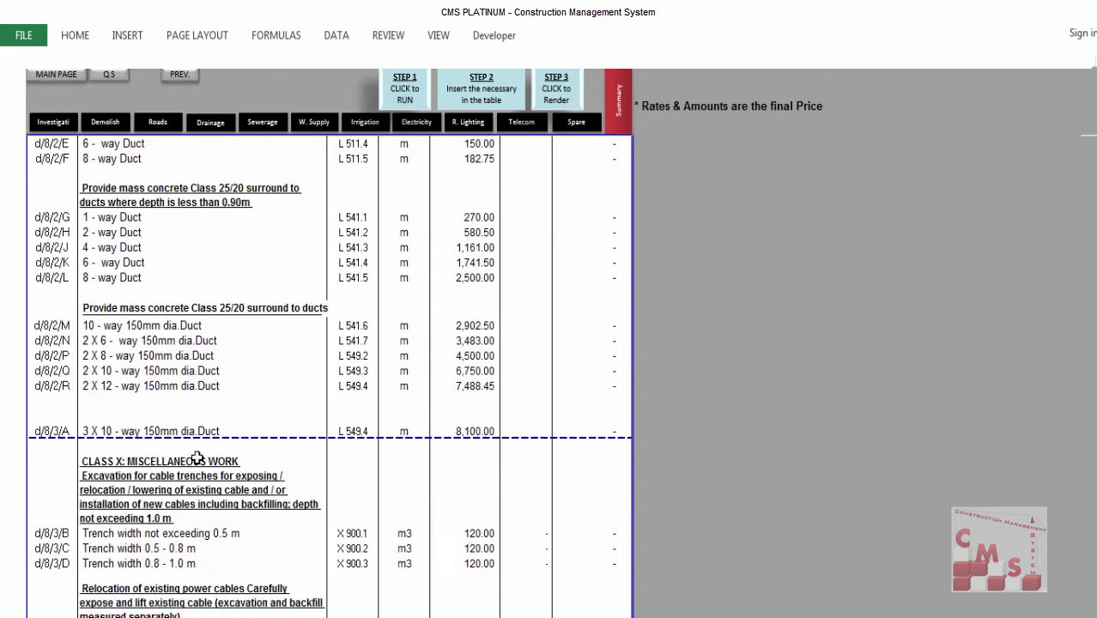
{"action": "left_click", "coordinate": [479, 129]}
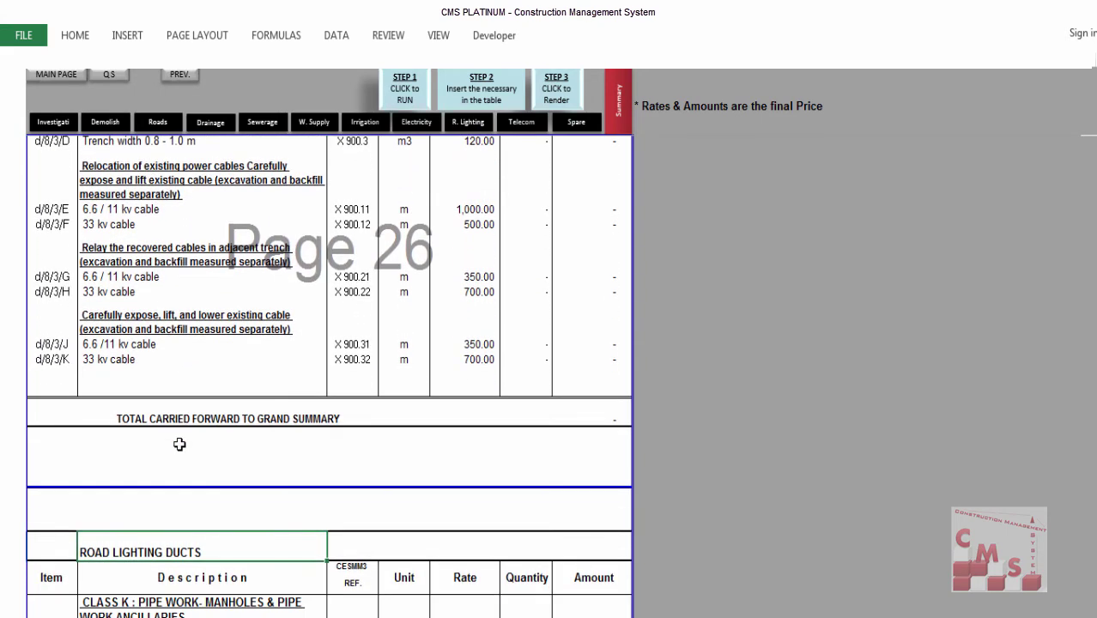
{"action": "scroll", "coordinate": [196, 438], "scroll_direction": "down", "scroll_amount": 8}
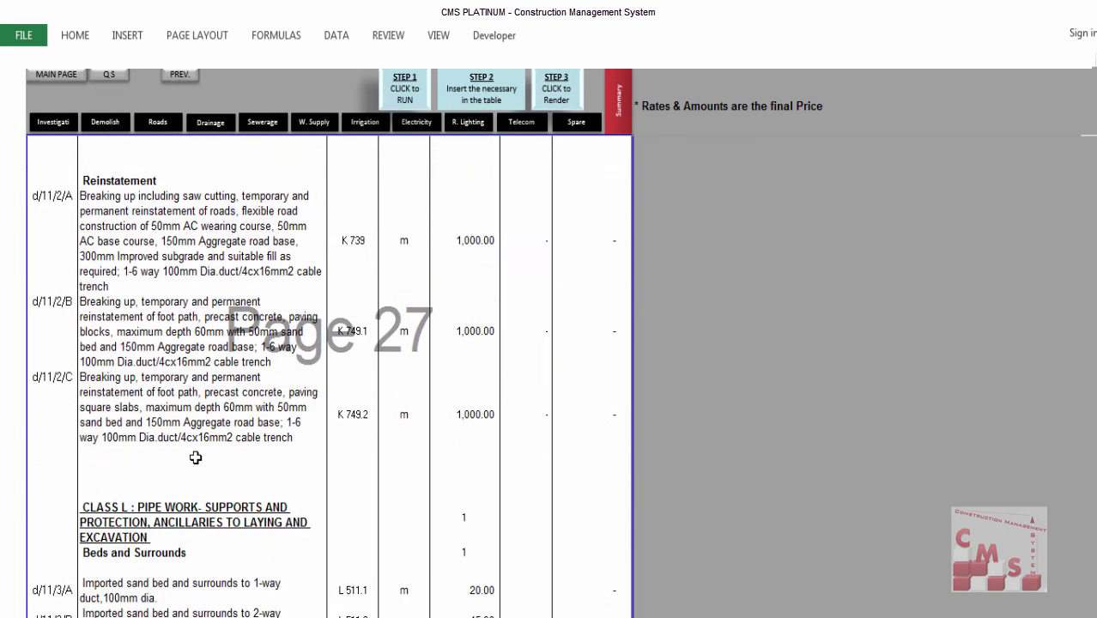
{"action": "scroll", "coordinate": [197, 458], "scroll_direction": "down", "scroll_amount": 5}
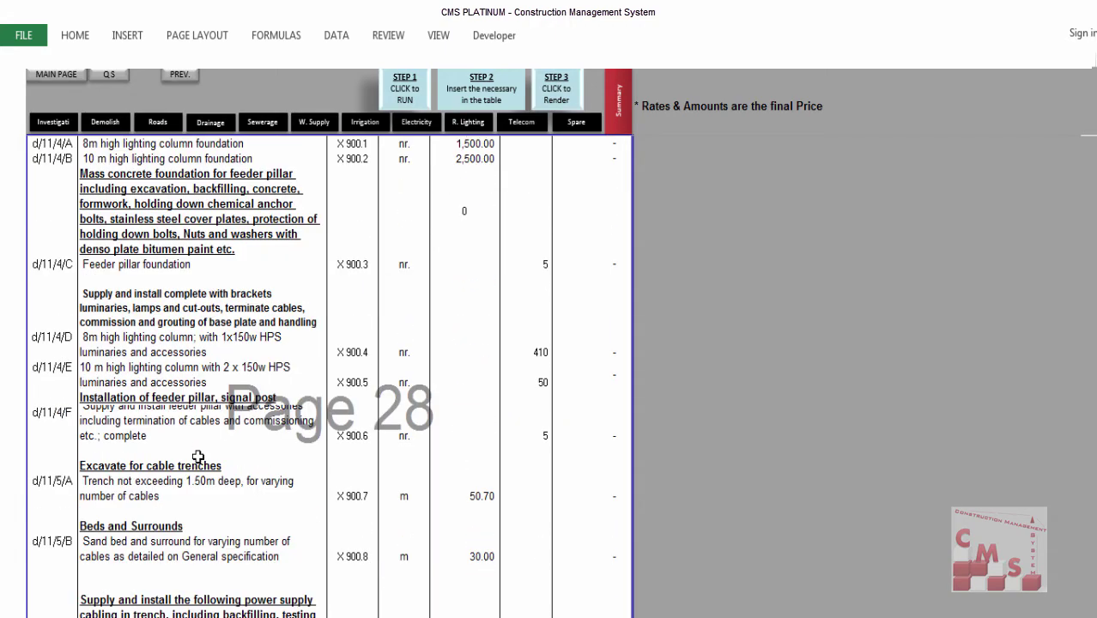
Go to the Telecommunication Works section and review its manhole, joint box, cable duct and duct connection items
{"action": "scroll", "coordinate": [198, 458], "scroll_direction": "down", "scroll_amount": 10}
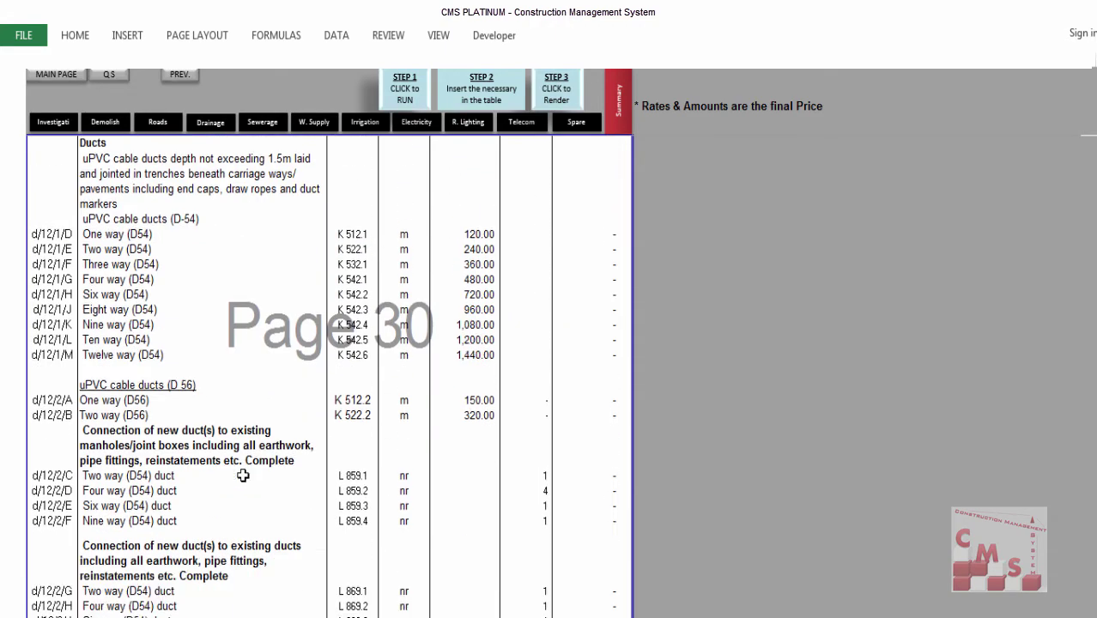
{"action": "scroll", "coordinate": [243, 476], "scroll_direction": "down", "scroll_amount": 5}
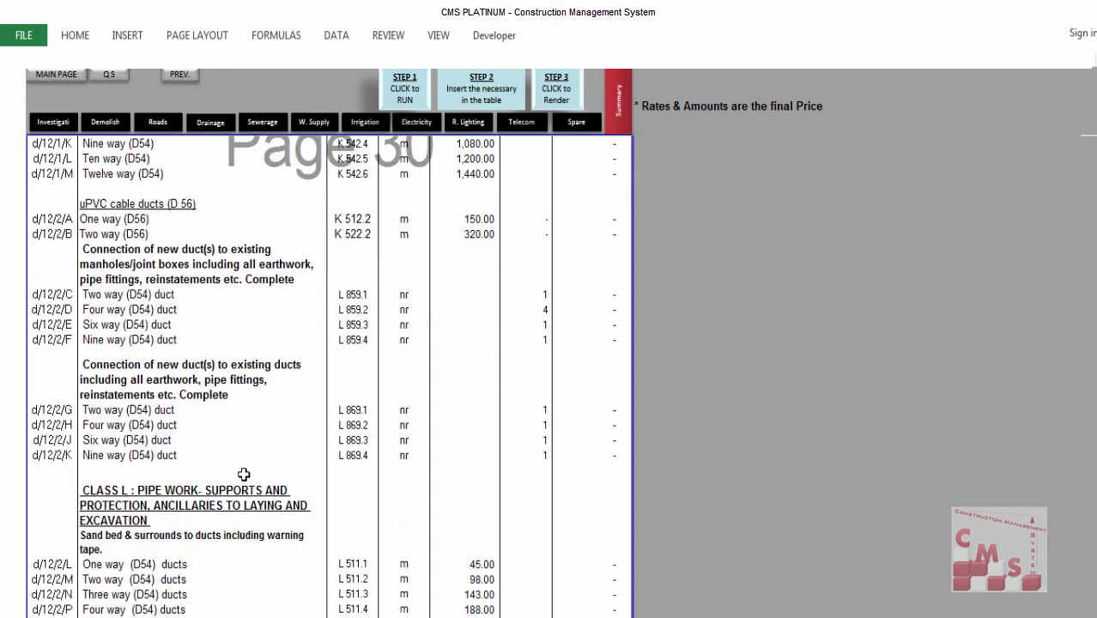
{"action": "scroll", "coordinate": [409, 206], "scroll_direction": "up", "scroll_amount": 7}
{"action": "scroll", "coordinate": [408, 206], "scroll_direction": "up", "scroll_amount": 4}
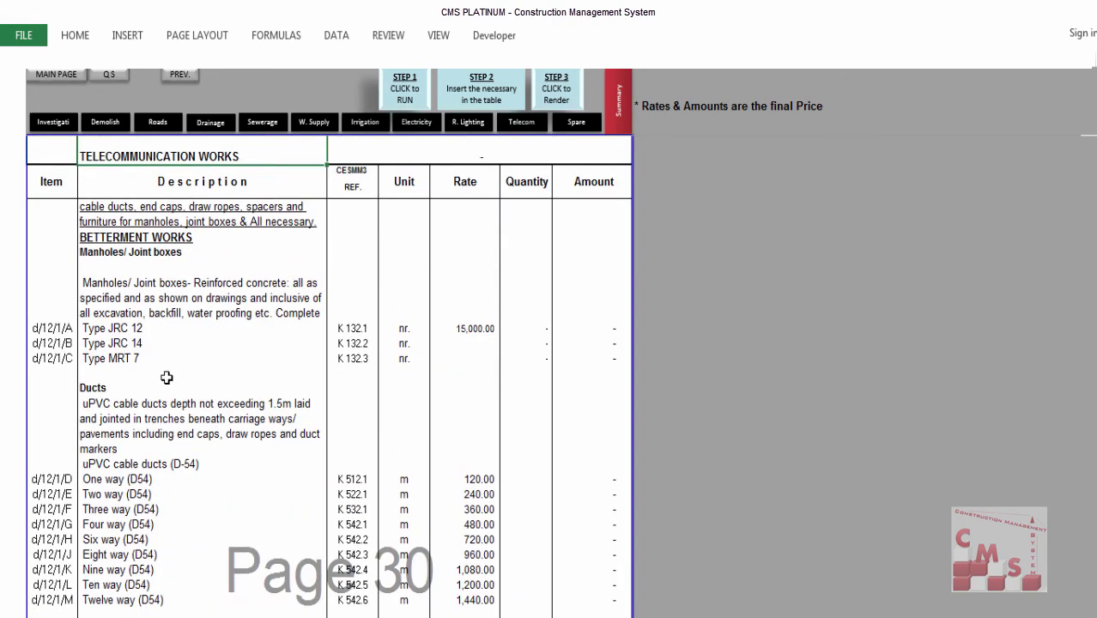
Go to the Spare Ducts section and review its duct items and the bed and surround items
{"action": "left_click", "coordinate": [575, 122]}
{"action": "scroll", "coordinate": [106, 447], "scroll_direction": "down", "scroll_amount": 6}
{"action": "scroll", "coordinate": [106, 447], "scroll_direction": "down", "scroll_amount": 5}
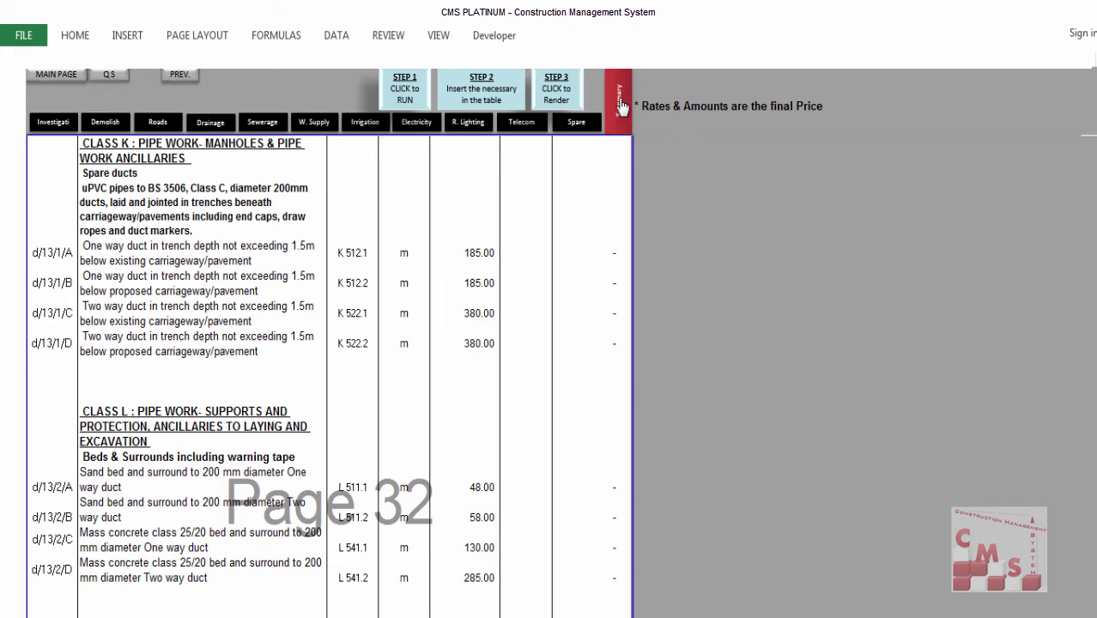
Go to the Infra Structure Grand Summary and highlight the section prices and the Total Amount price
{"action": "scroll", "coordinate": [389, 344], "scroll_direction": "down", "scroll_amount": 1}
{"action": "scroll", "coordinate": [389, 343], "scroll_direction": "down", "scroll_amount": 4}
{"action": "left_click_drag", "start_coordinate": [601, 321], "coordinate": [598, 548]}
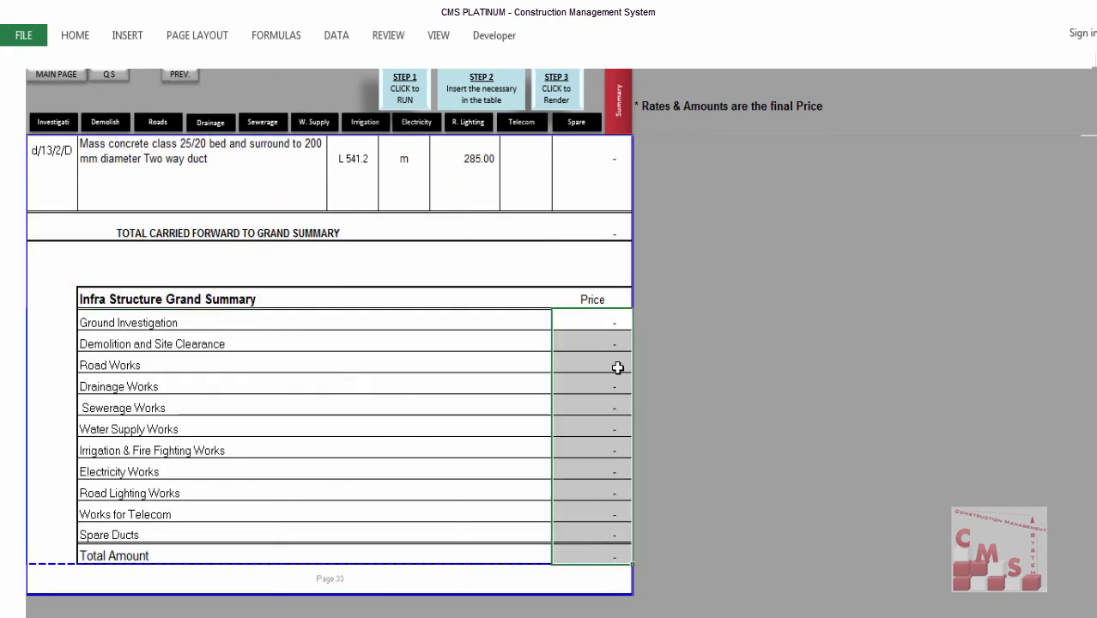
{"action": "left_click_drag", "start_coordinate": [601, 321], "coordinate": [581, 556]}
{"action": "left_click", "coordinate": [581, 559]}
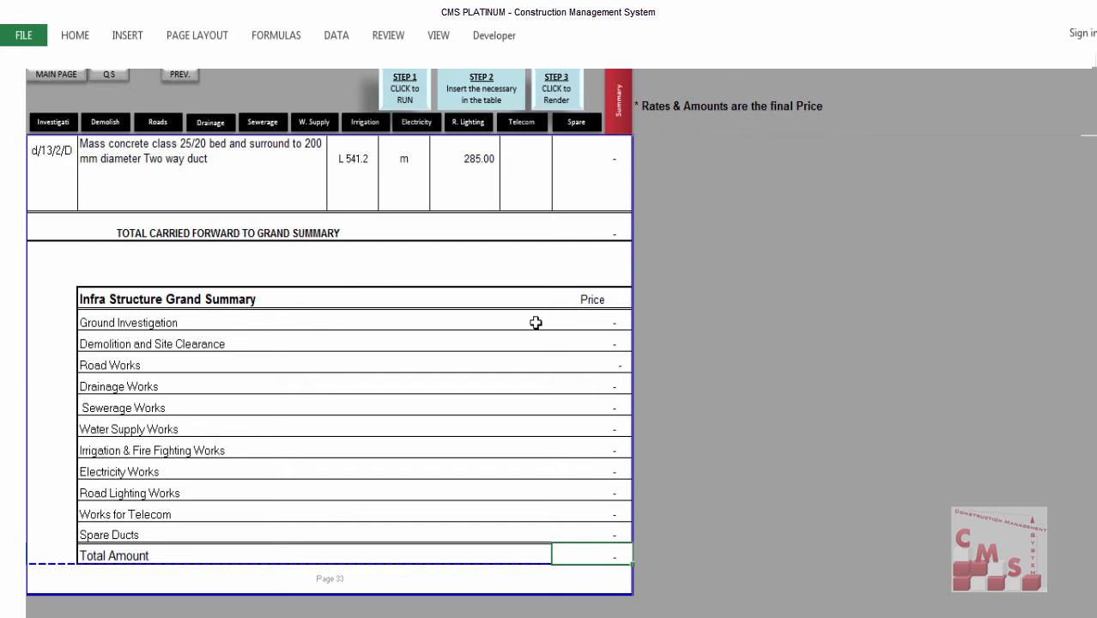
Return to the start of the Spare Ducts section and highlight its Rate column
{"action": "scroll", "coordinate": [527, 319], "scroll_direction": "up", "scroll_amount": 4}
{"action": "scroll", "coordinate": [525, 316], "scroll_direction": "up", "scroll_amount": 3}
{"action": "left_click_drag", "start_coordinate": [464, 289], "coordinate": [458, 584]}
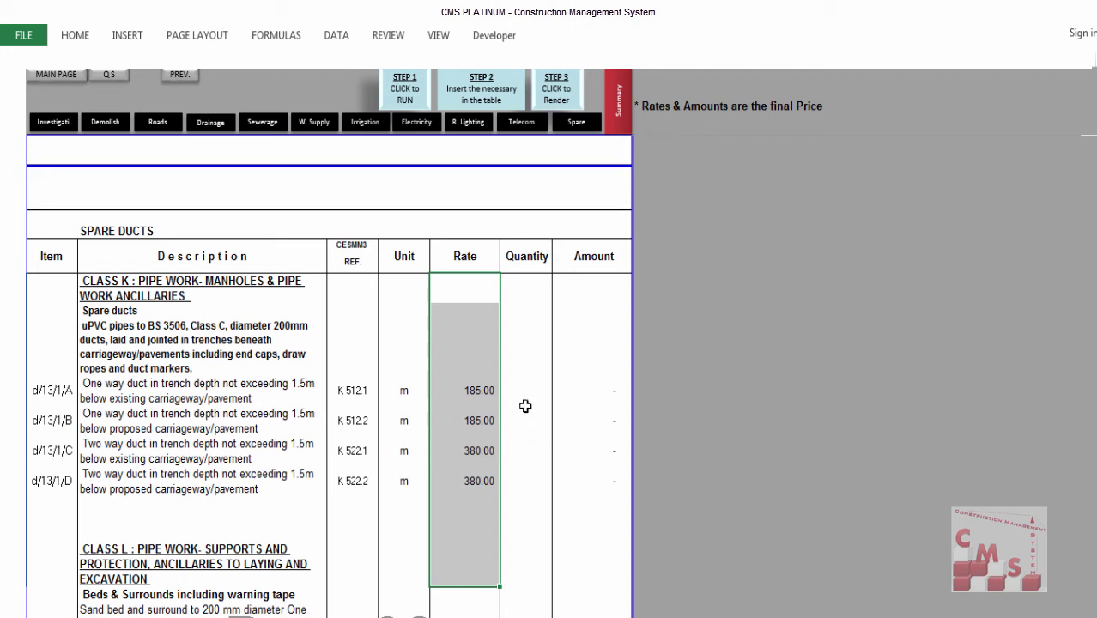
Bring up the Step 3 rendering confirmation, cancel it, and select the quantity cell of spare duct item d/13/1/A
{"action": "left_click", "coordinate": [565, 98]}
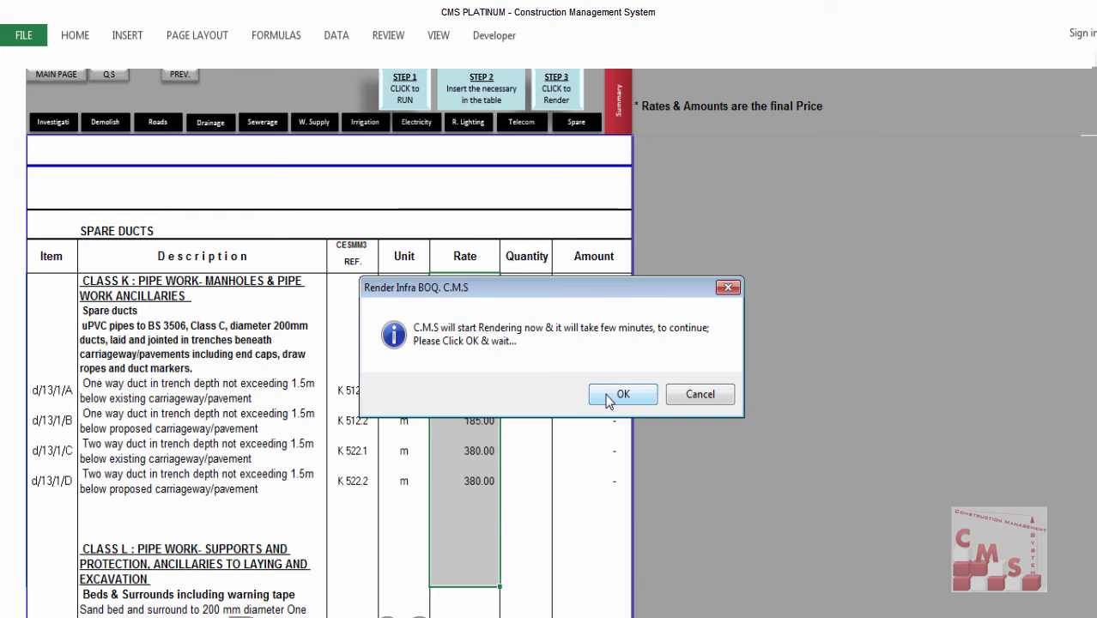
{"action": "left_click", "coordinate": [697, 396]}
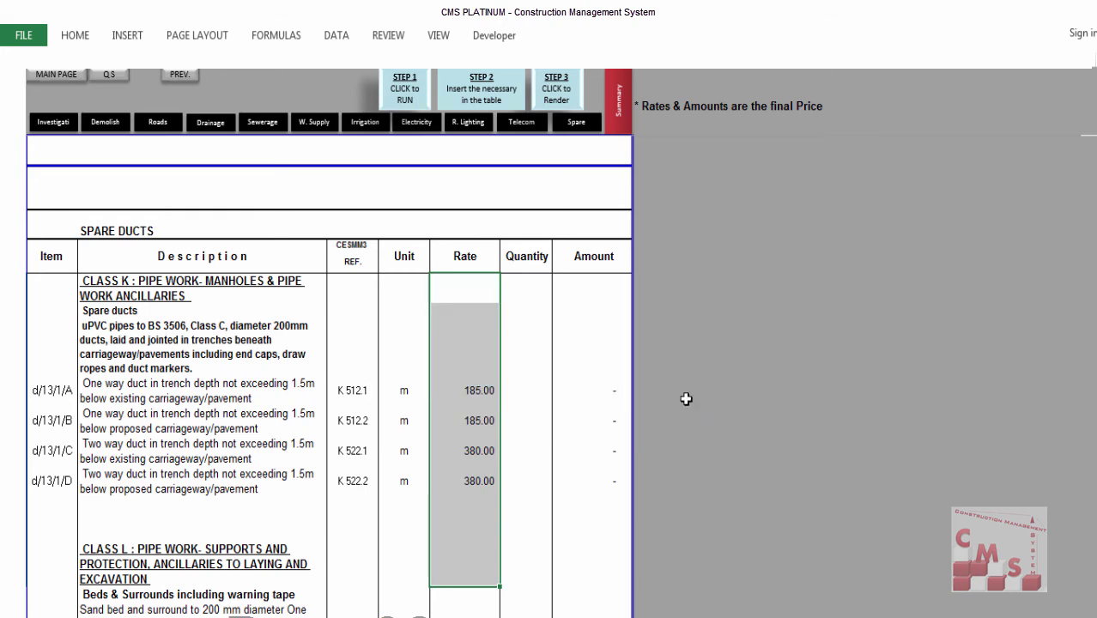
{"action": "left_click", "coordinate": [511, 395]}
{"action": "scroll", "coordinate": [331, 411], "scroll_direction": "up", "scroll_amount": 10}
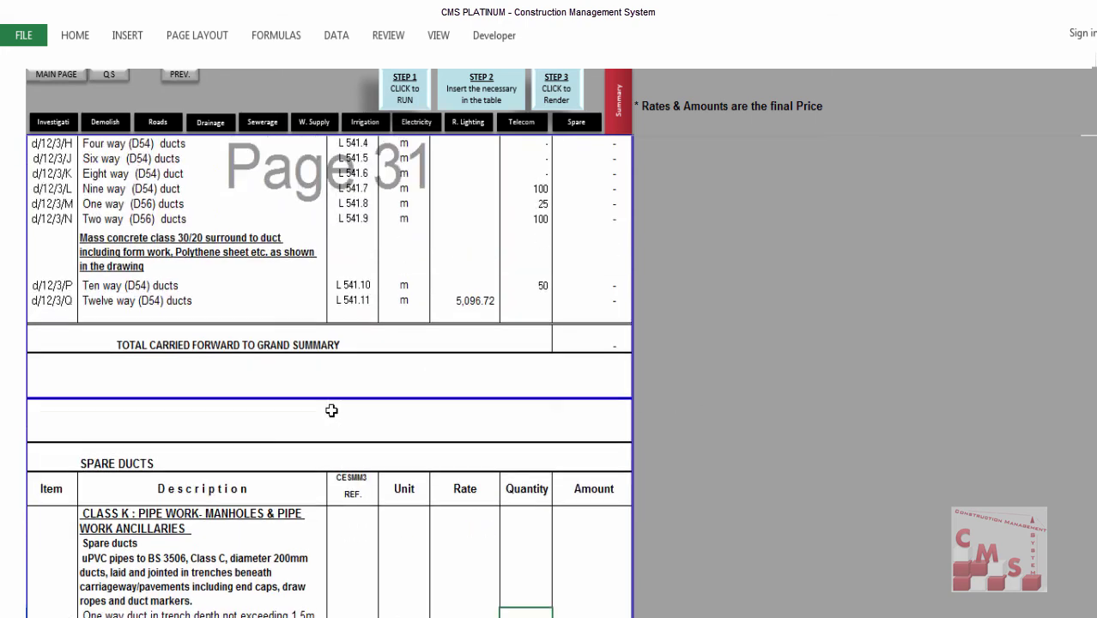